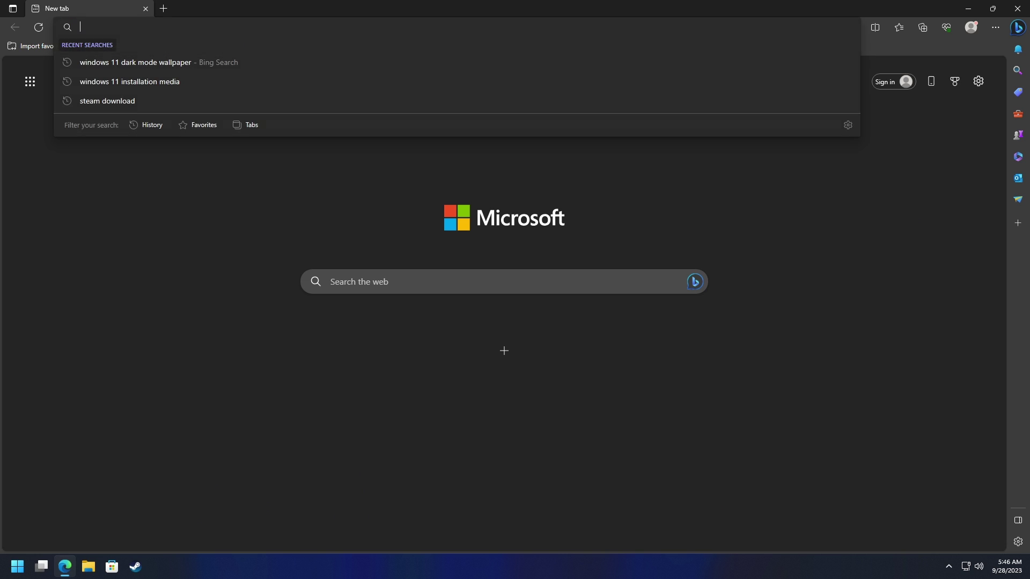
Step: Go to google.com and search for 'twitch downloader github'
{"action": "type", "text": "google.com"}
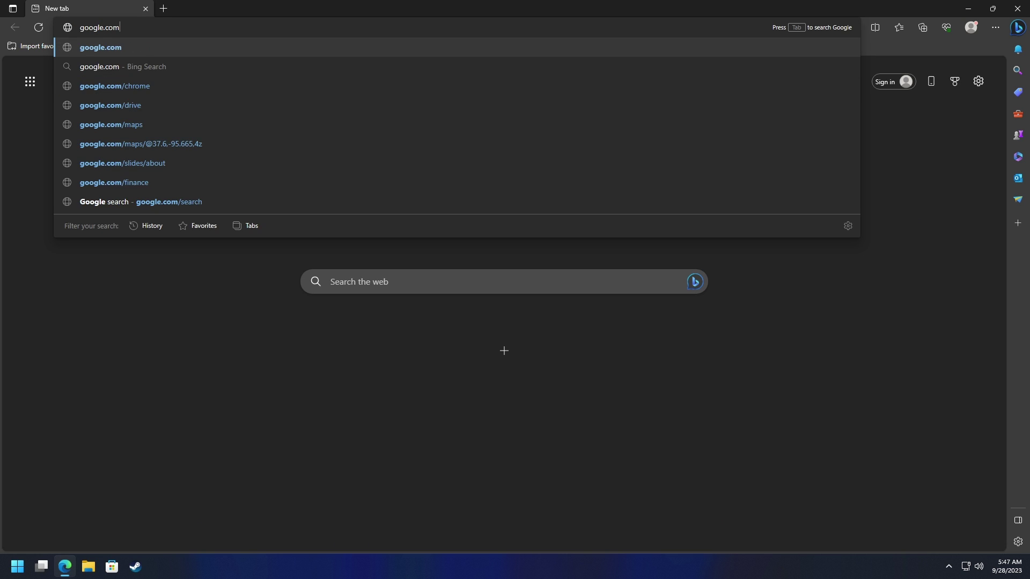
{"action": "key", "text": "Return"}
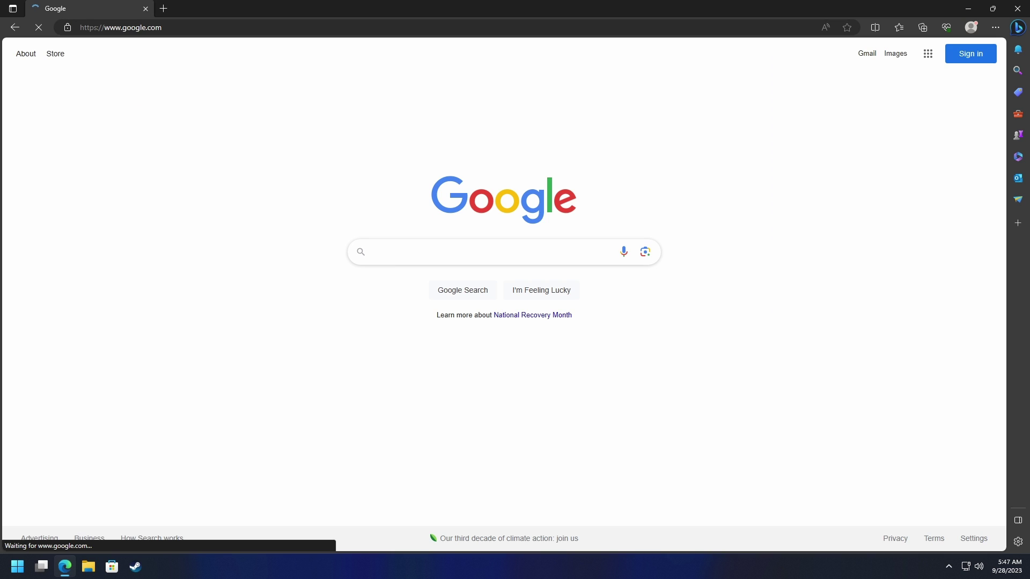
{"action": "type", "text": "t"}
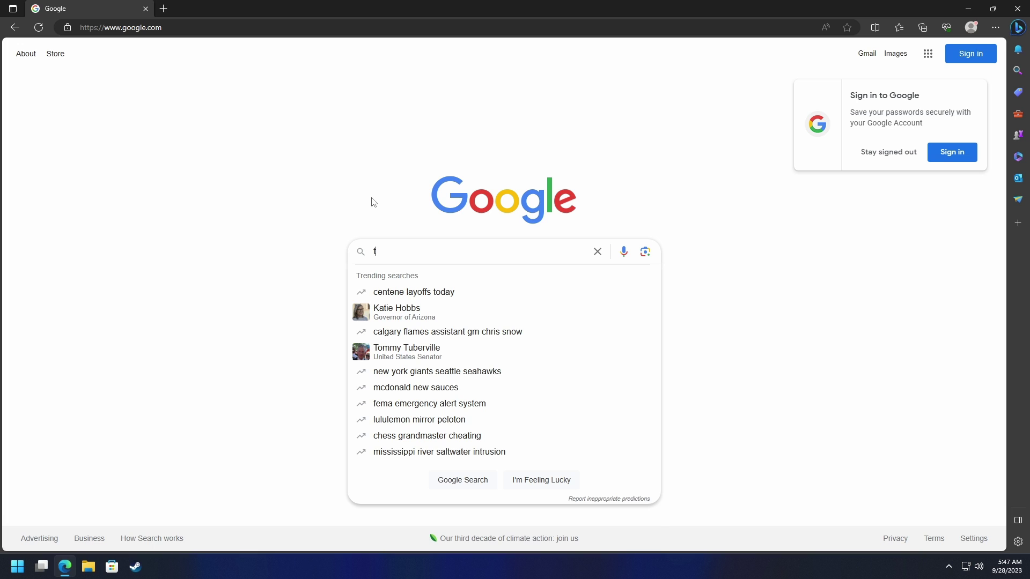
{"action": "type", "text": "witch downloader github"}
{"action": "key", "text": "Return"}
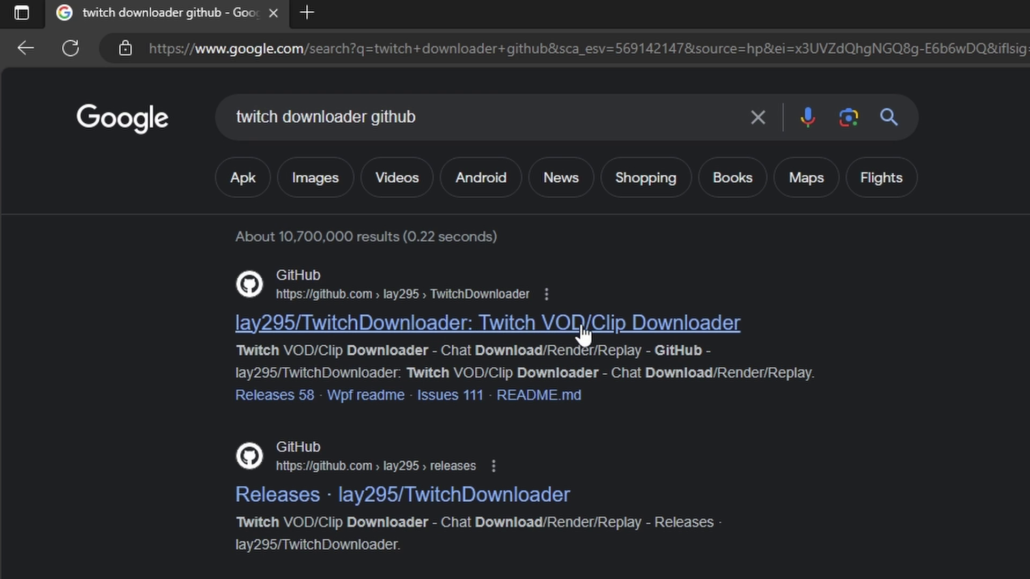
Step: Open the lay295/TwitchDownloader result, dismiss the Edge popup, and scroll to the Chat Render Example
{"action": "left_click", "coordinate": [518, 335]}
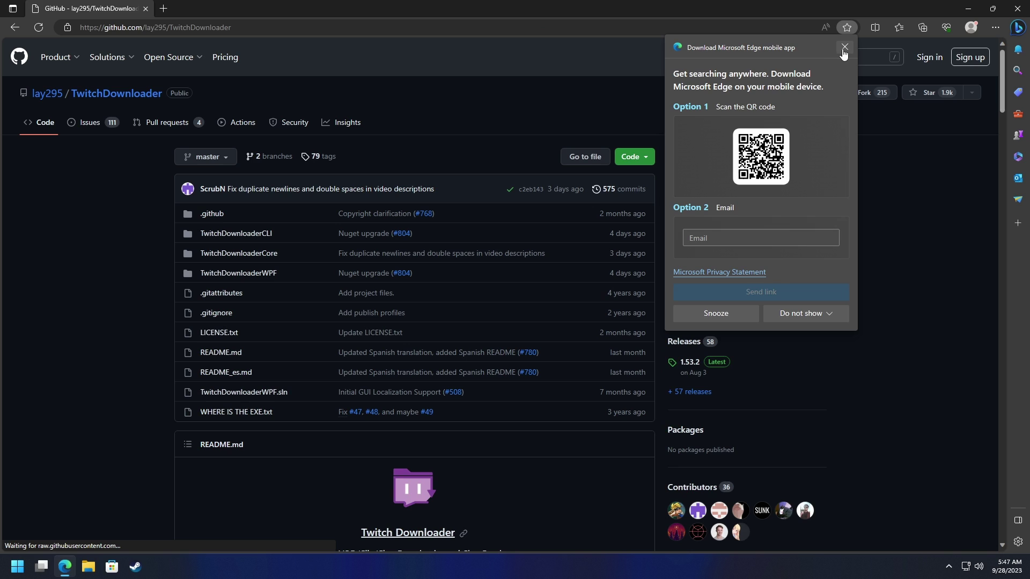
{"action": "left_click", "coordinate": [844, 47]}
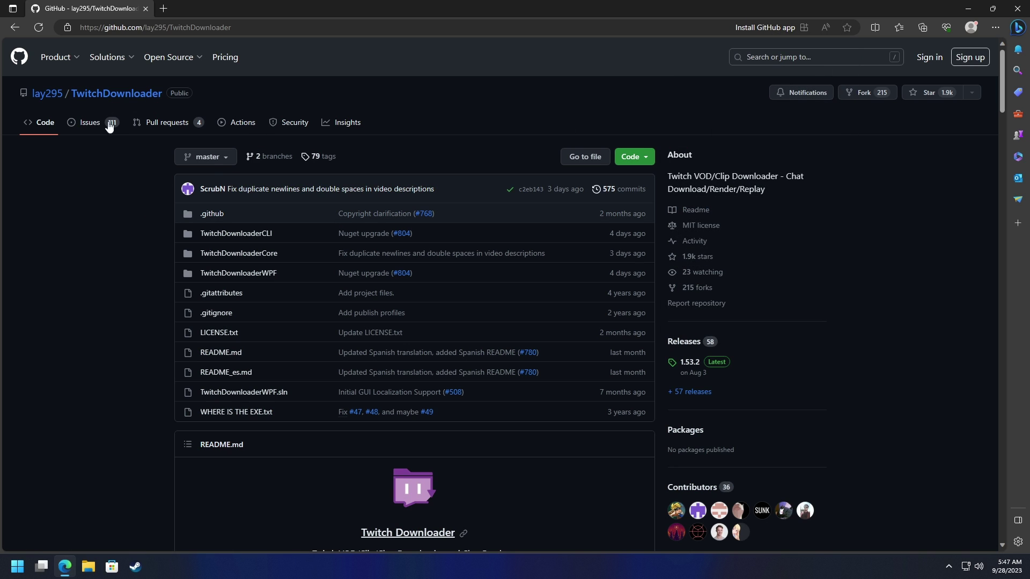
{"action": "scroll", "coordinate": [120, 186], "scroll_direction": "down", "scroll_amount": 6}
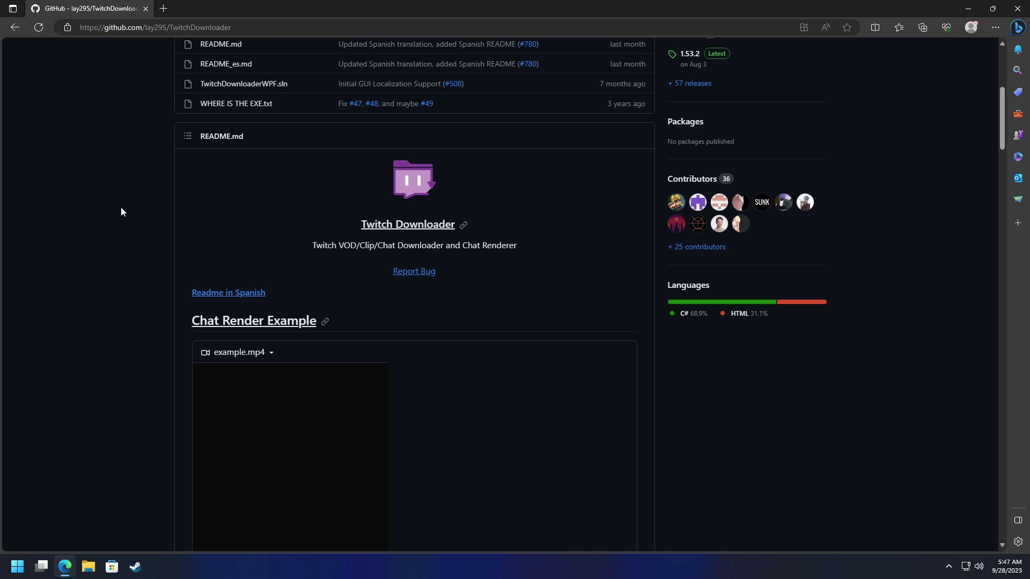
{"action": "scroll", "coordinate": [122, 207], "scroll_direction": "up", "scroll_amount": 6}
{"action": "scroll", "coordinate": [128, 208], "scroll_direction": "down", "scroll_amount": 3}
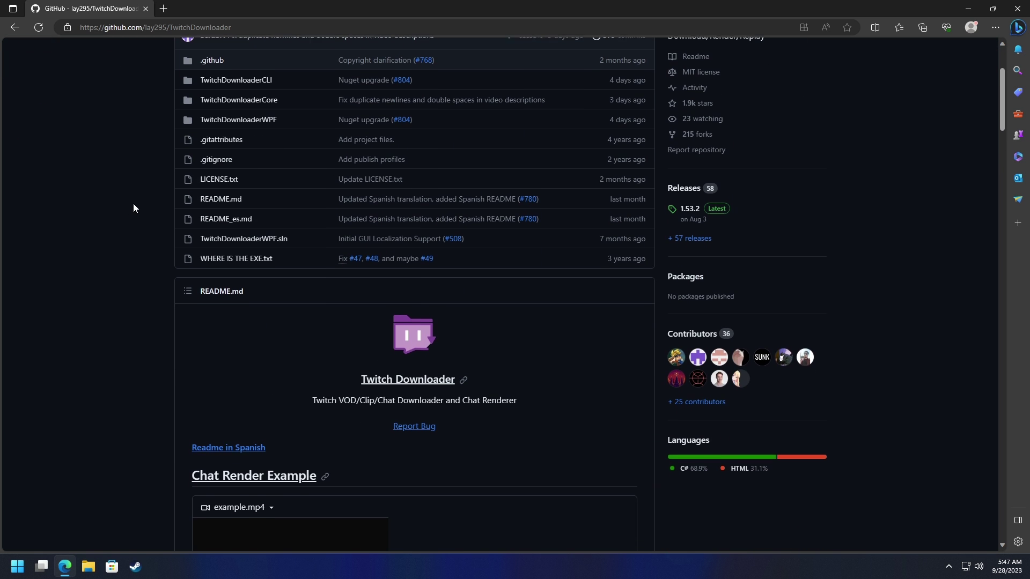
{"action": "scroll", "coordinate": [134, 207], "scroll_direction": "up", "scroll_amount": 1}
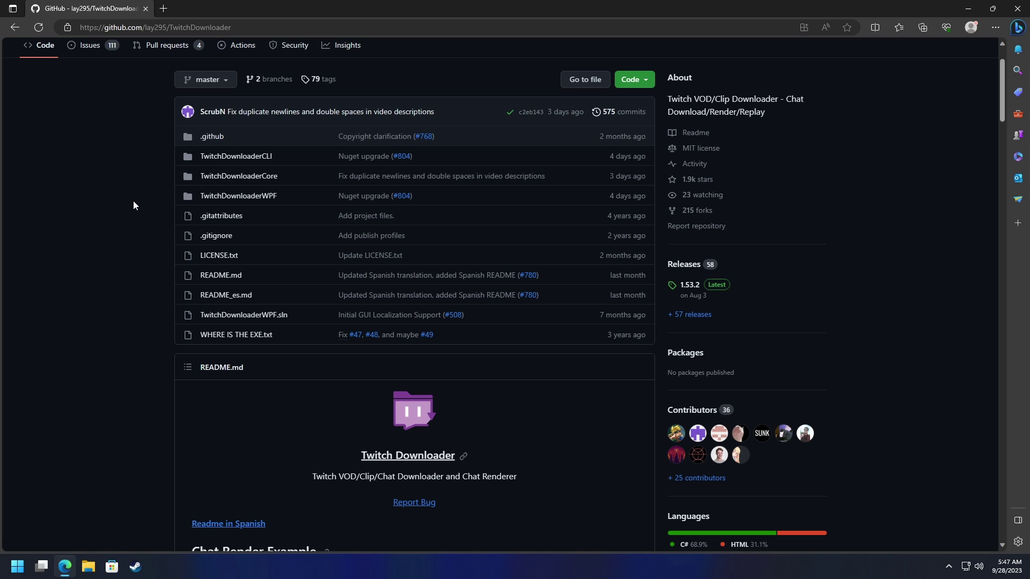
{"action": "scroll", "coordinate": [134, 204], "scroll_direction": "down", "scroll_amount": 6}
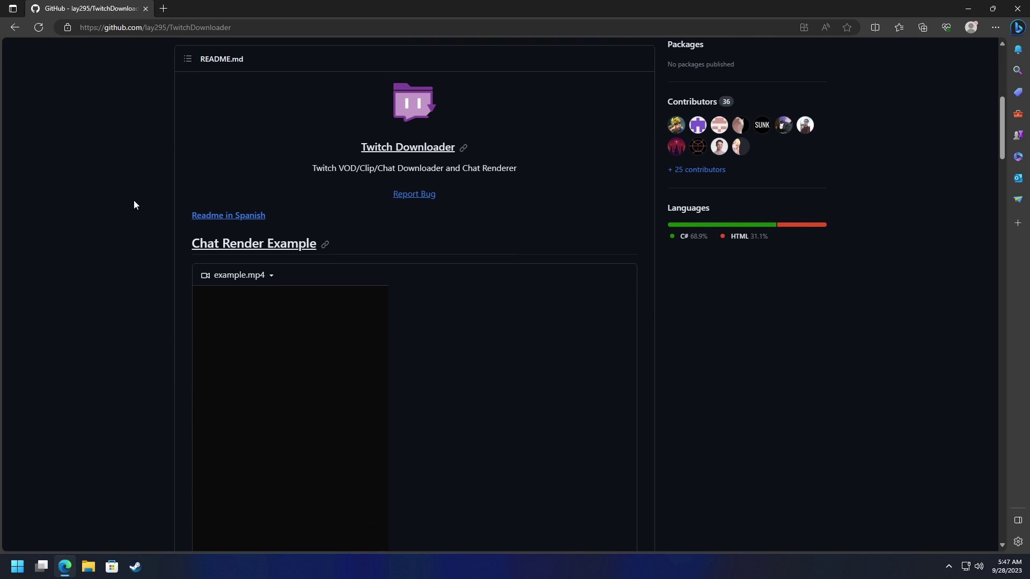
{"action": "scroll", "coordinate": [134, 205], "scroll_direction": "down", "scroll_amount": 3}
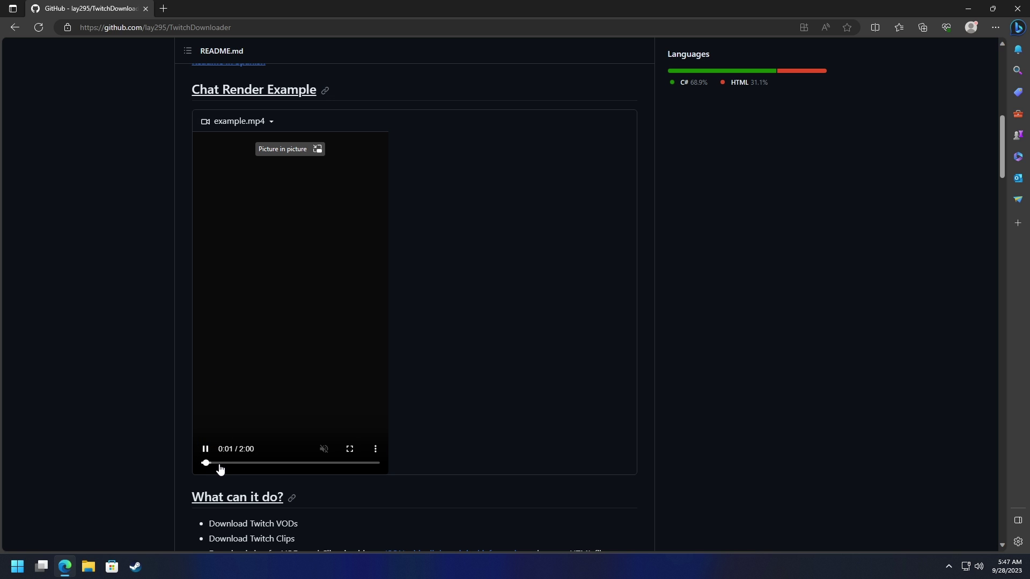
Step: Skip the Chat Render Example video to 0:15 and 0:36, pause it, and highlight the Download Twitch Clips line
{"action": "left_click", "coordinate": [226, 463]}
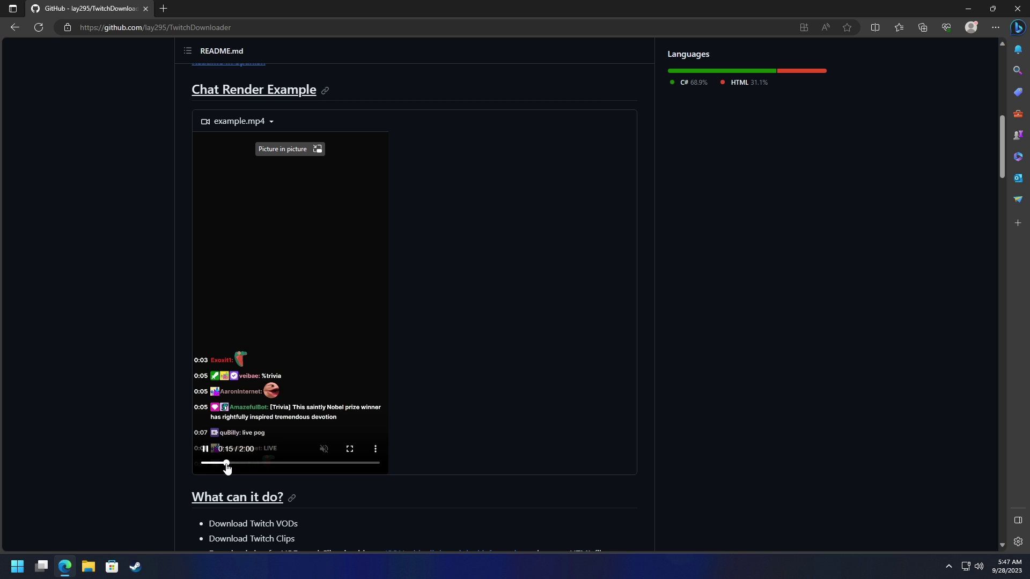
{"action": "left_click", "coordinate": [255, 465]}
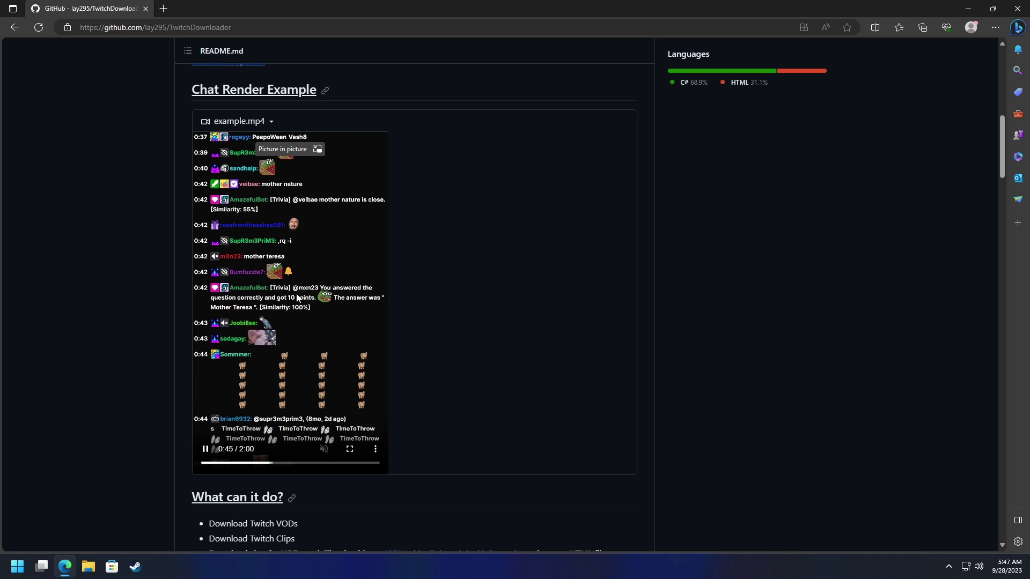
{"action": "left_click", "coordinate": [205, 449]}
{"action": "scroll", "coordinate": [159, 295], "scroll_direction": "down", "scroll_amount": 5}
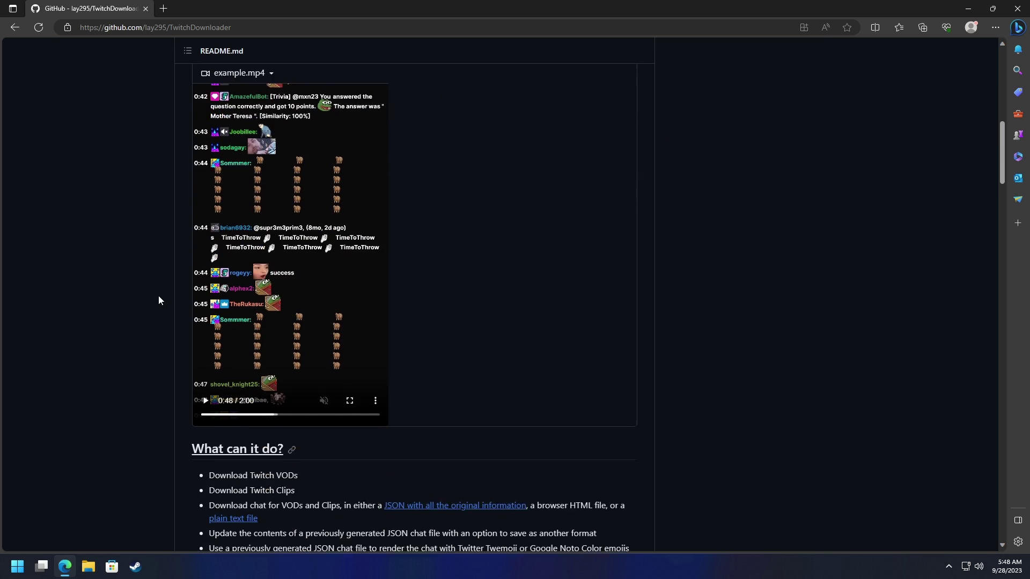
{"action": "left_click_drag", "start_coordinate": [238, 215], "coordinate": [417, 265]}
{"action": "left_click", "coordinate": [316, 268]}
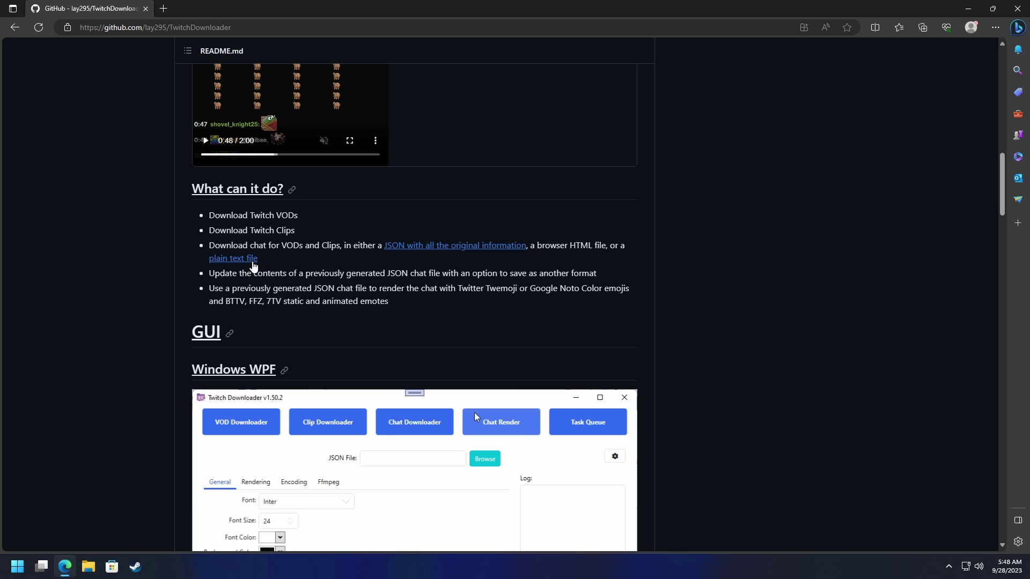
Step: Scroll through the rest of the README, then return to the top of the repository page
{"action": "scroll", "coordinate": [321, 252], "scroll_direction": "down", "scroll_amount": 1}
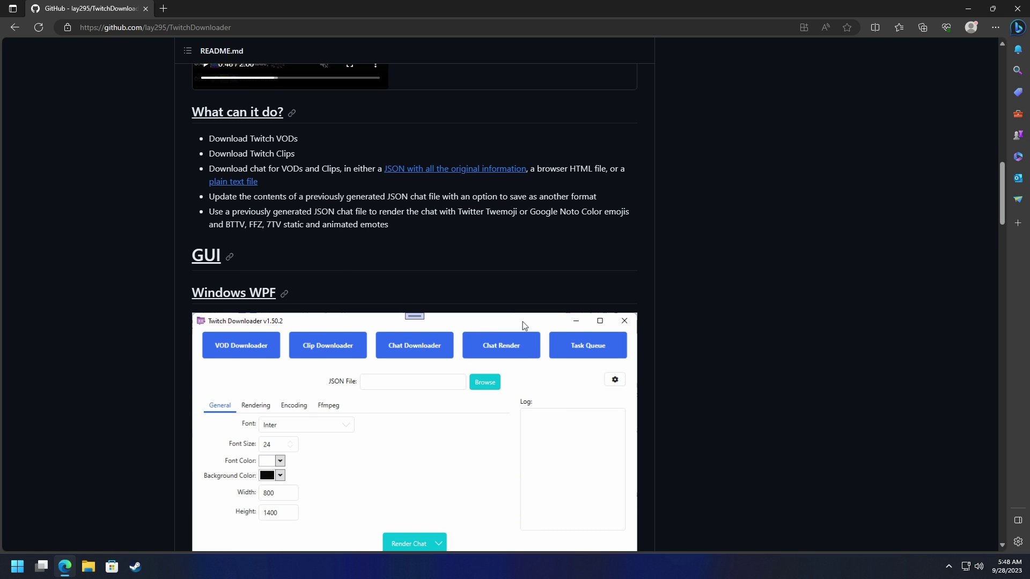
{"action": "scroll", "coordinate": [269, 209], "scroll_direction": "down", "scroll_amount": 1}
{"action": "scroll", "coordinate": [135, 200], "scroll_direction": "down", "scroll_amount": 1}
{"action": "scroll", "coordinate": [137, 200], "scroll_direction": "up", "scroll_amount": 1}
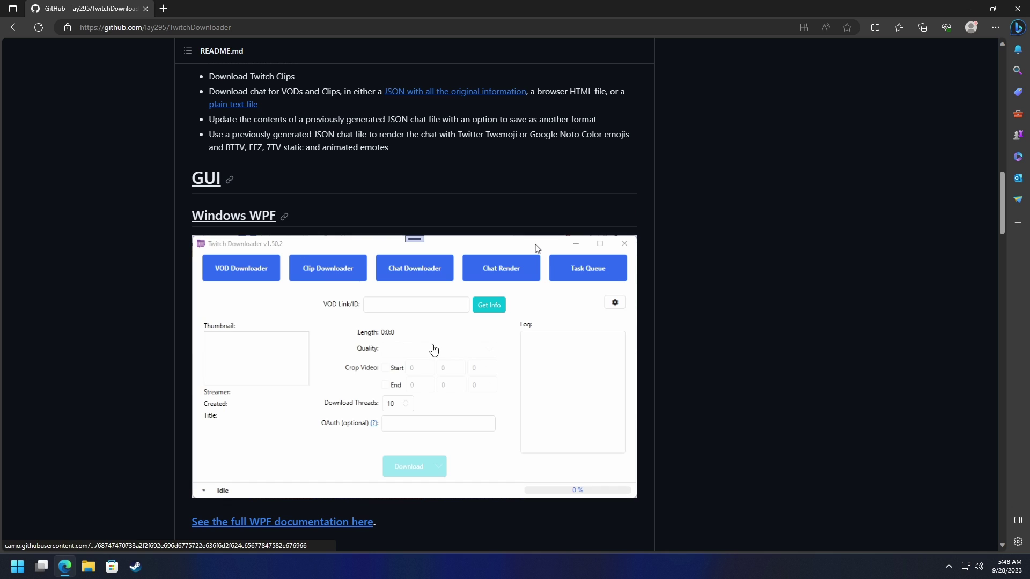
{"action": "scroll", "coordinate": [268, 262], "scroll_direction": "down", "scroll_amount": 1}
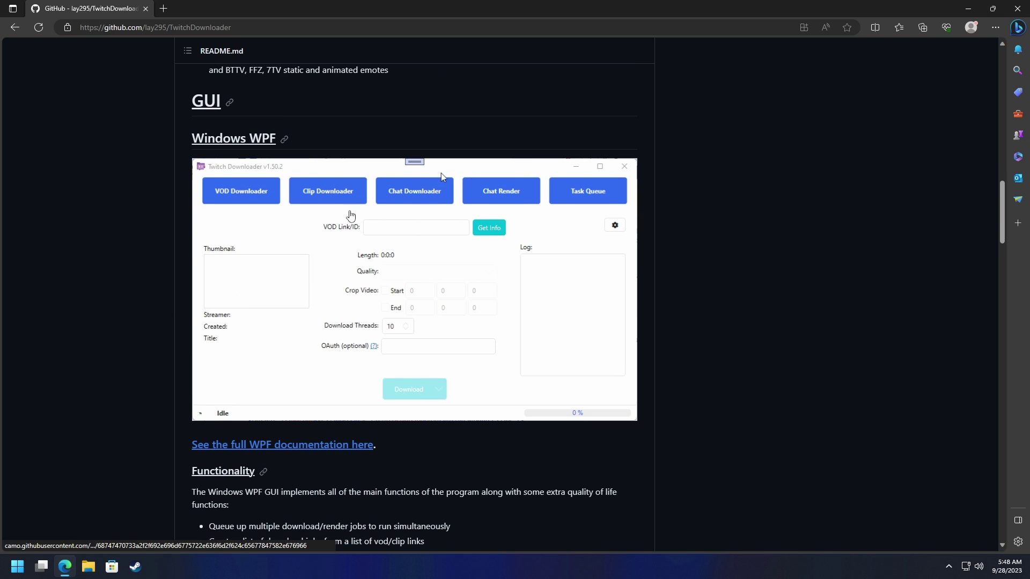
{"action": "scroll", "coordinate": [137, 241], "scroll_direction": "down", "scroll_amount": 4}
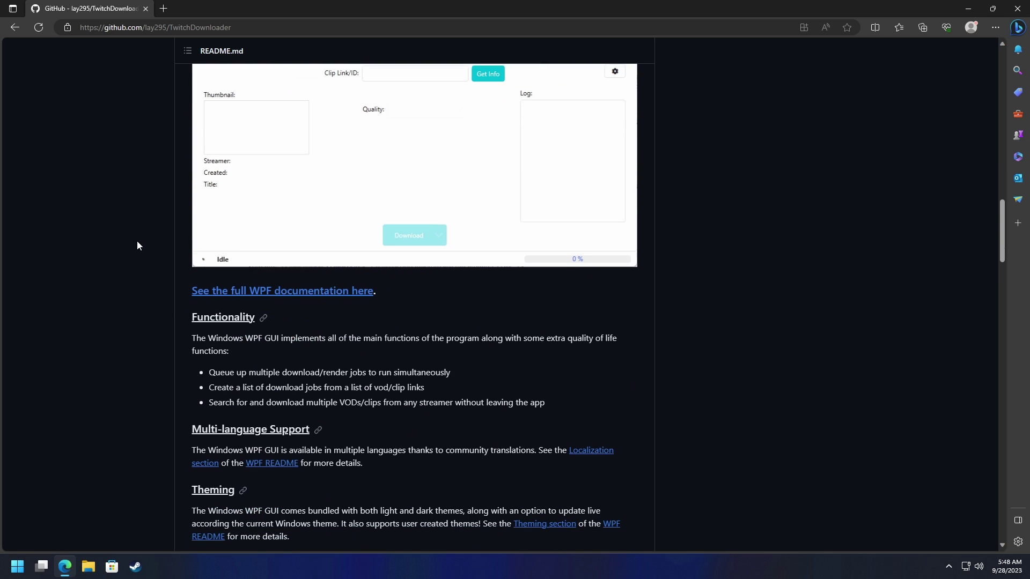
{"action": "scroll", "coordinate": [140, 236], "scroll_direction": "down", "scroll_amount": 3}
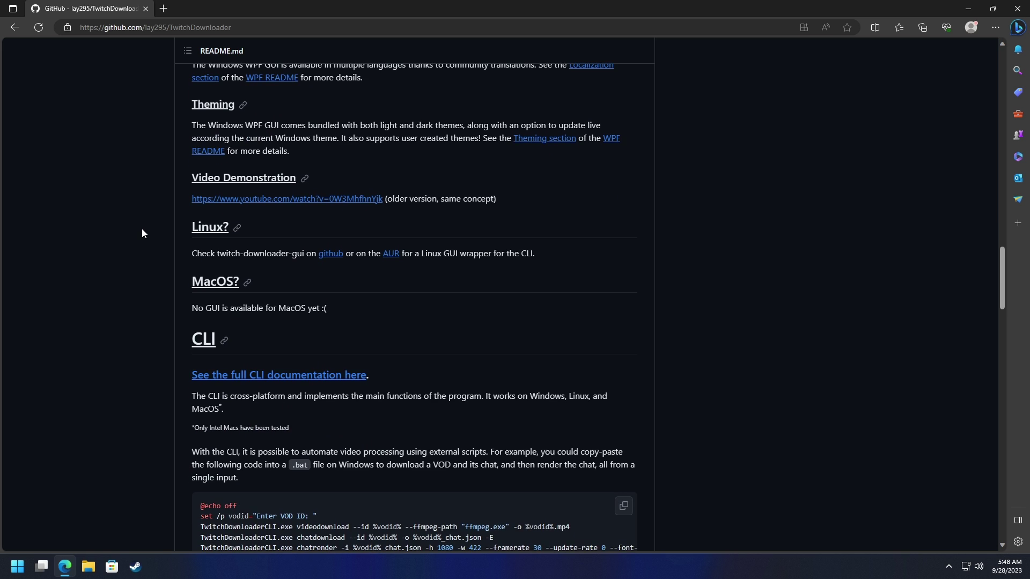
{"action": "scroll", "coordinate": [143, 226], "scroll_direction": "down", "scroll_amount": 3}
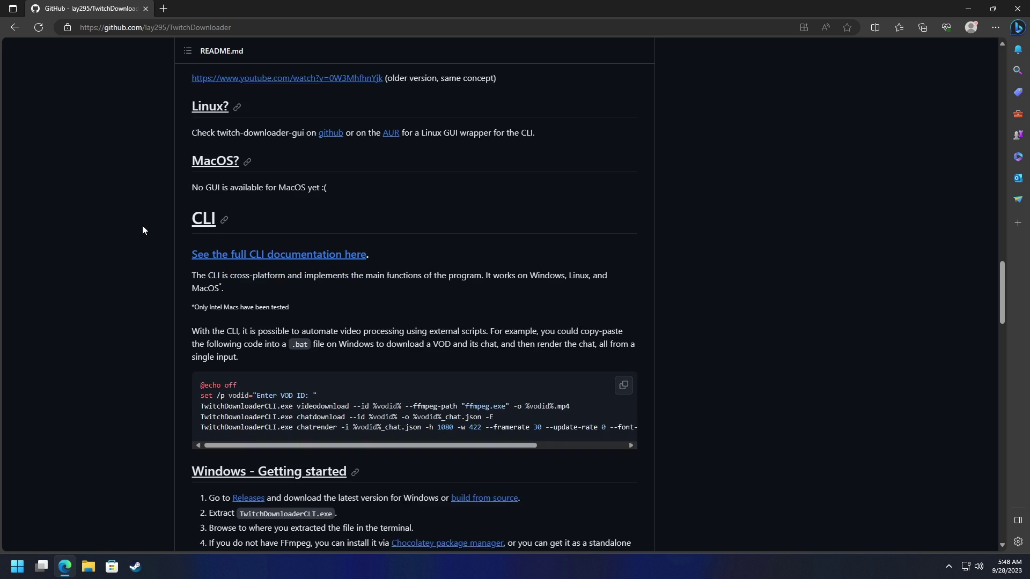
{"action": "scroll", "coordinate": [142, 226], "scroll_direction": "up", "scroll_amount": 3}
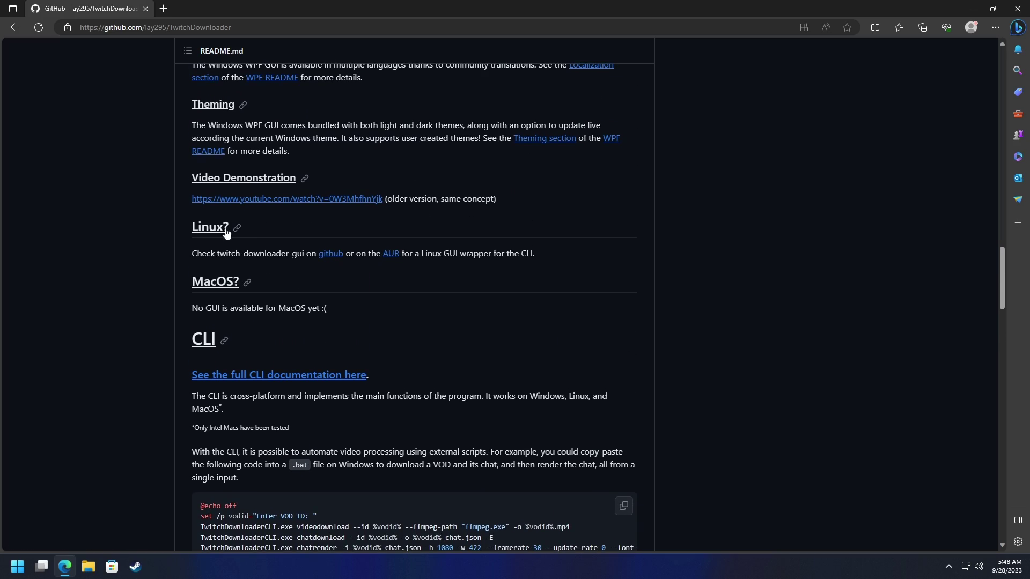
{"action": "key", "text": "Home"}
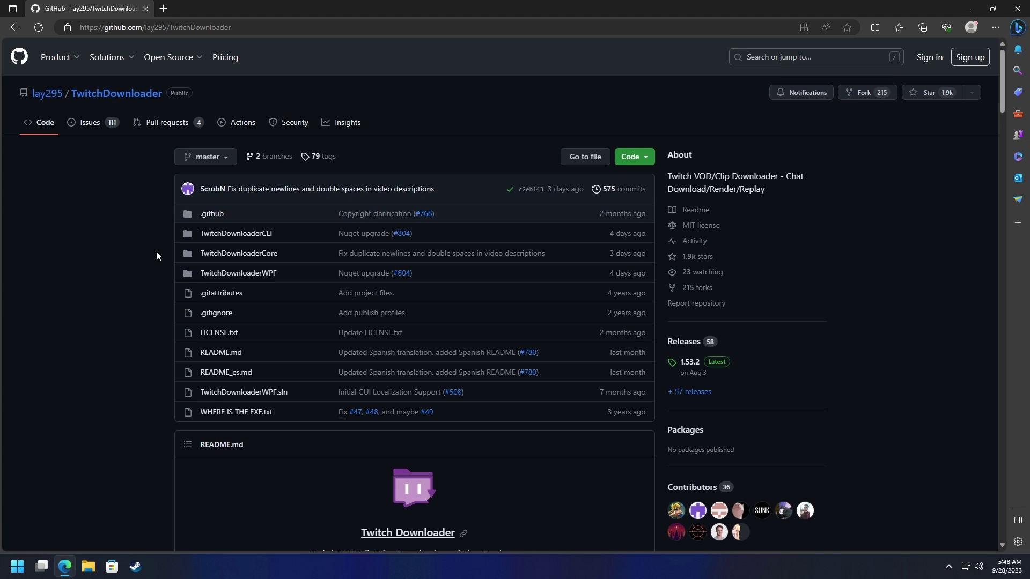
Step: Download TwitchDownloaderGUI-1.53.2-Windows-x64.zip from the 1.53.2 release assets and show it in its folder
{"action": "left_click", "coordinate": [683, 344]}
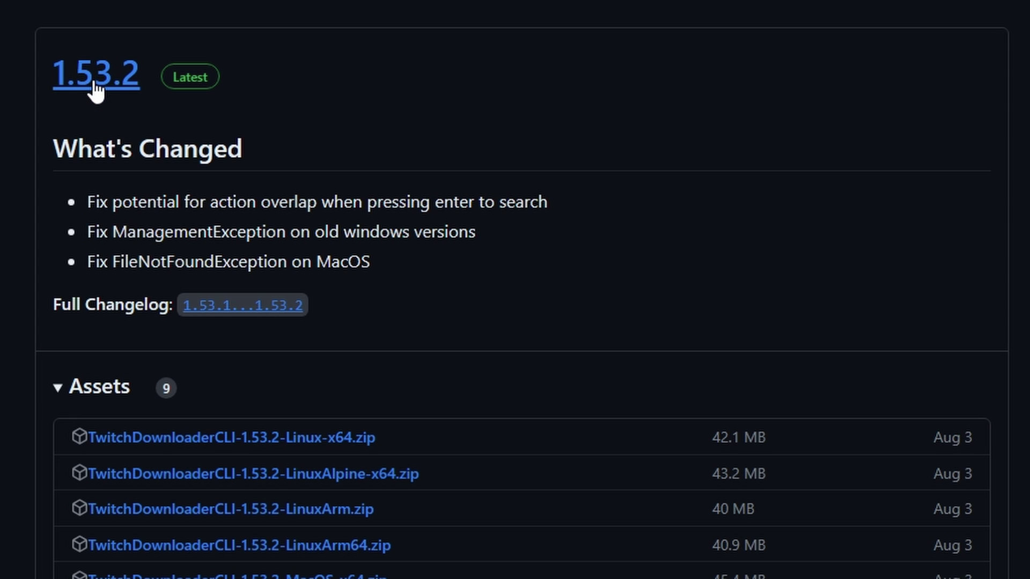
{"action": "scroll", "coordinate": [16, 156], "scroll_direction": "down", "scroll_amount": 5}
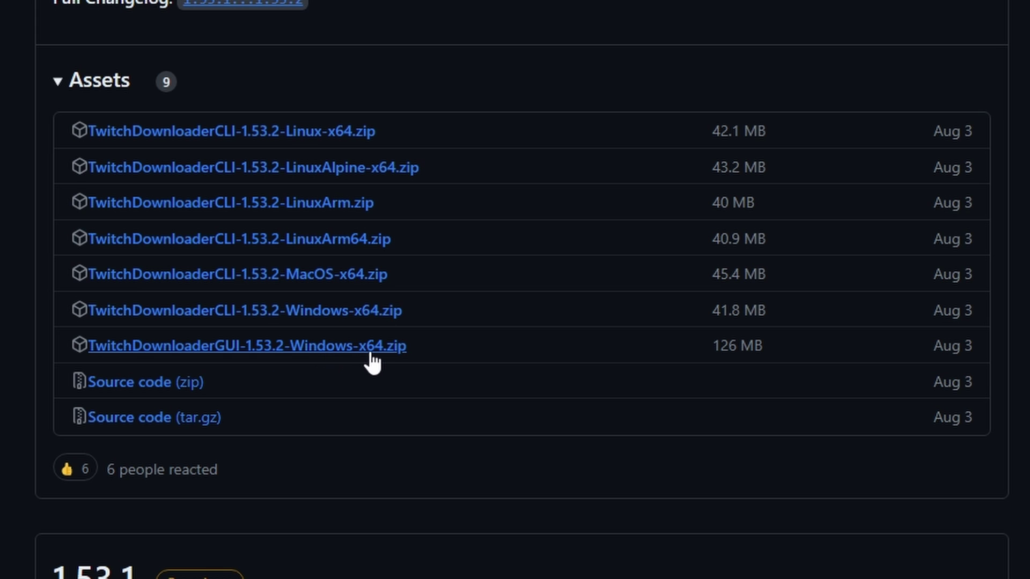
{"action": "left_click", "coordinate": [250, 350]}
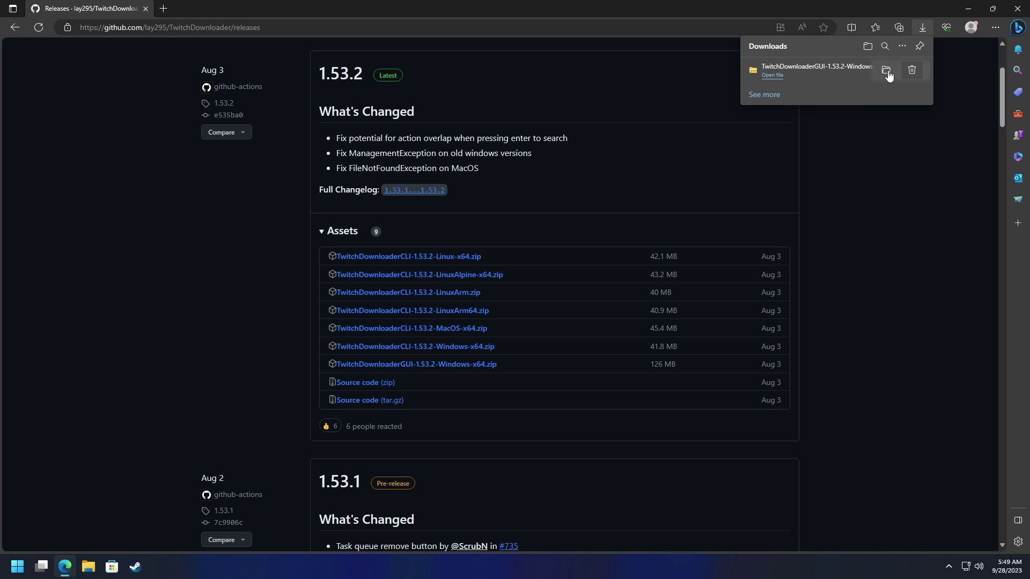
{"action": "left_click", "coordinate": [886, 72]}
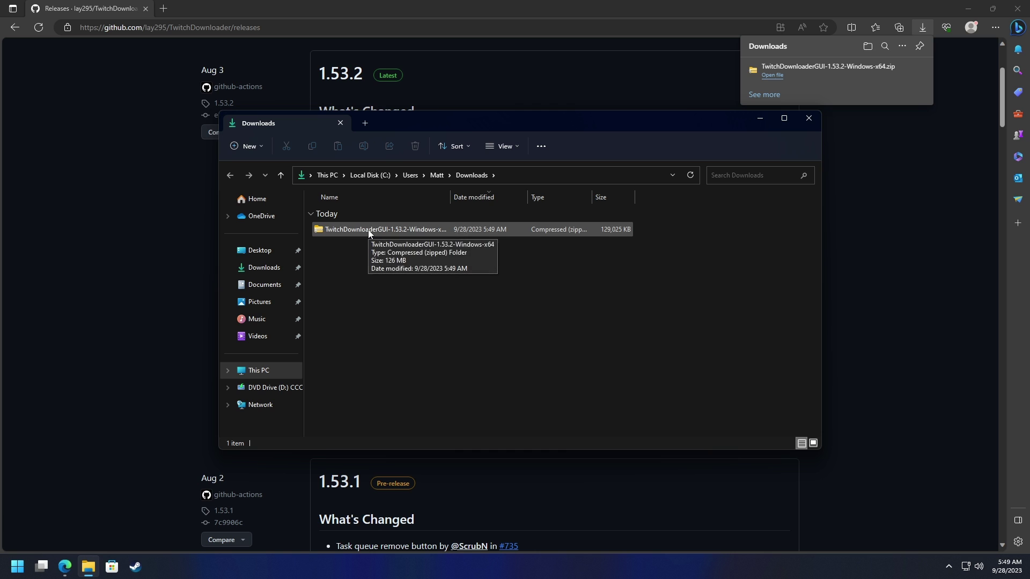
Step: Extract the TwitchDownloaderGUI zip into the suggested Downloads subfolder and close the extracted window
{"action": "left_click", "coordinate": [368, 229]}
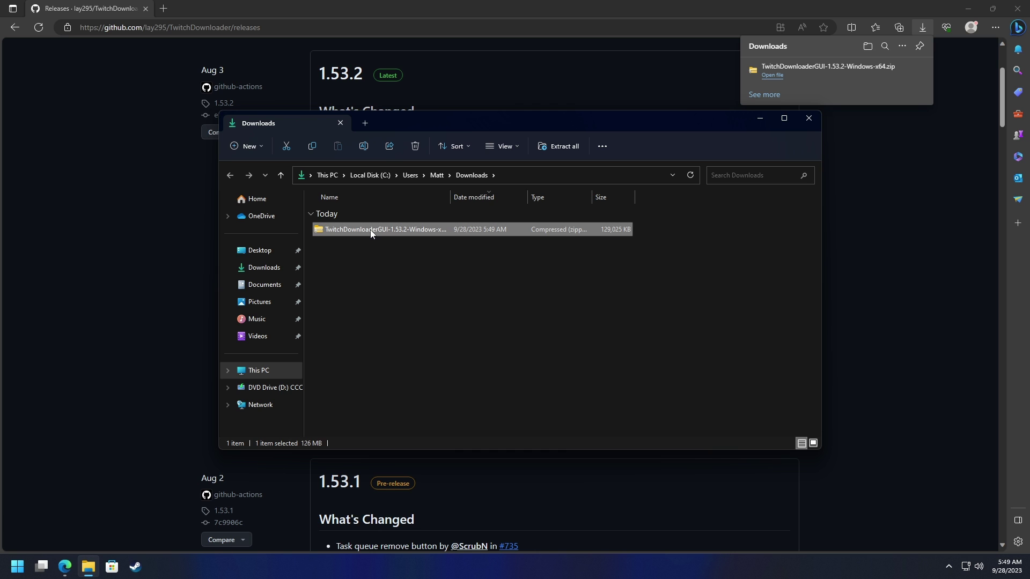
{"action": "right_click", "coordinate": [370, 229]}
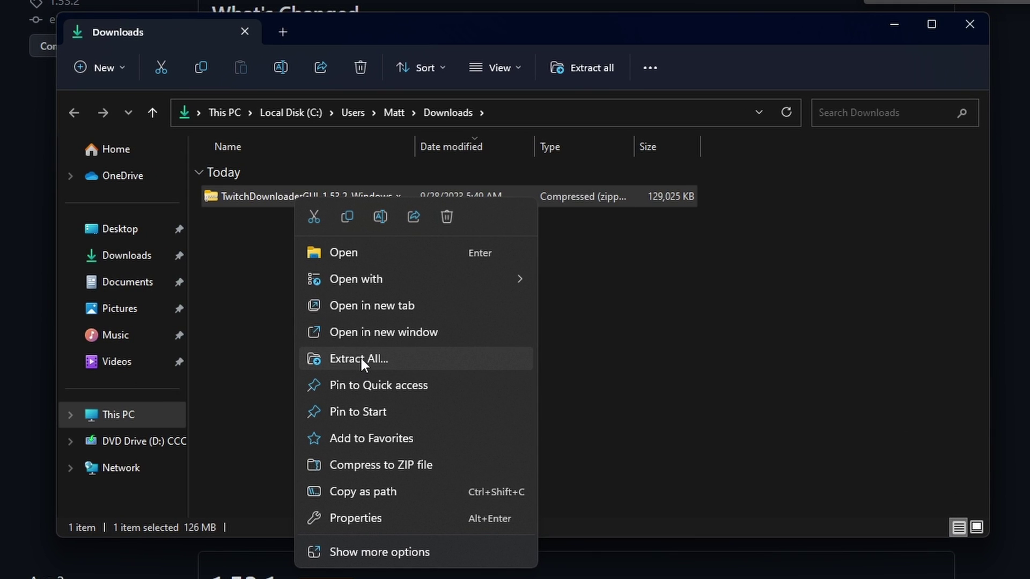
{"action": "left_click", "coordinate": [361, 359]}
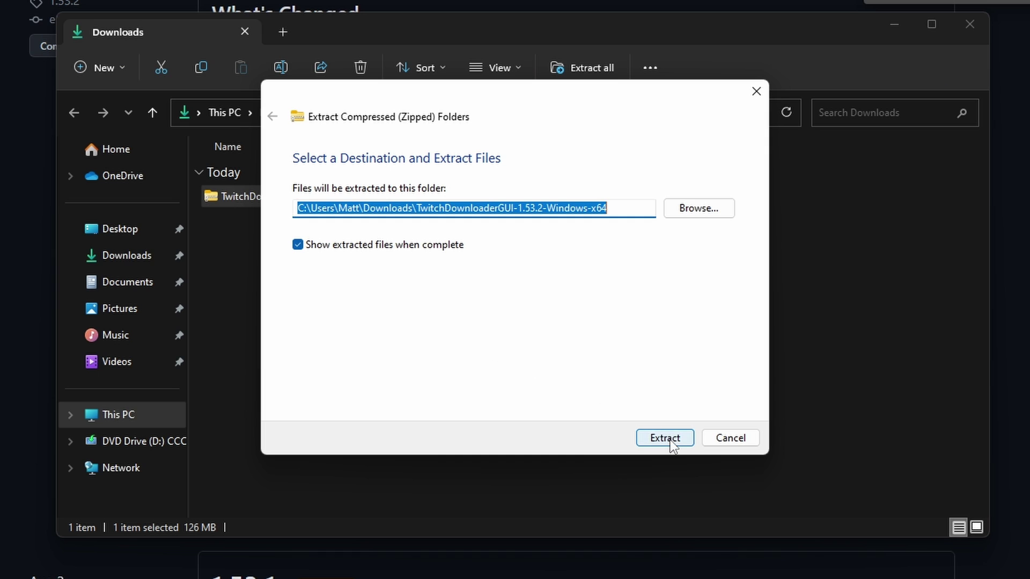
{"action": "left_click", "coordinate": [671, 438]}
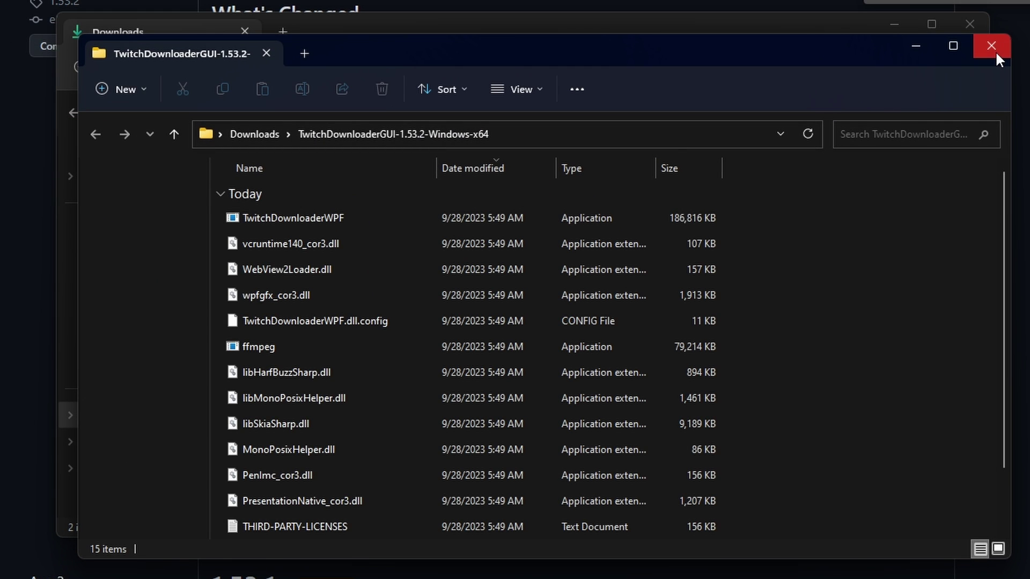
{"action": "left_click", "coordinate": [991, 46]}
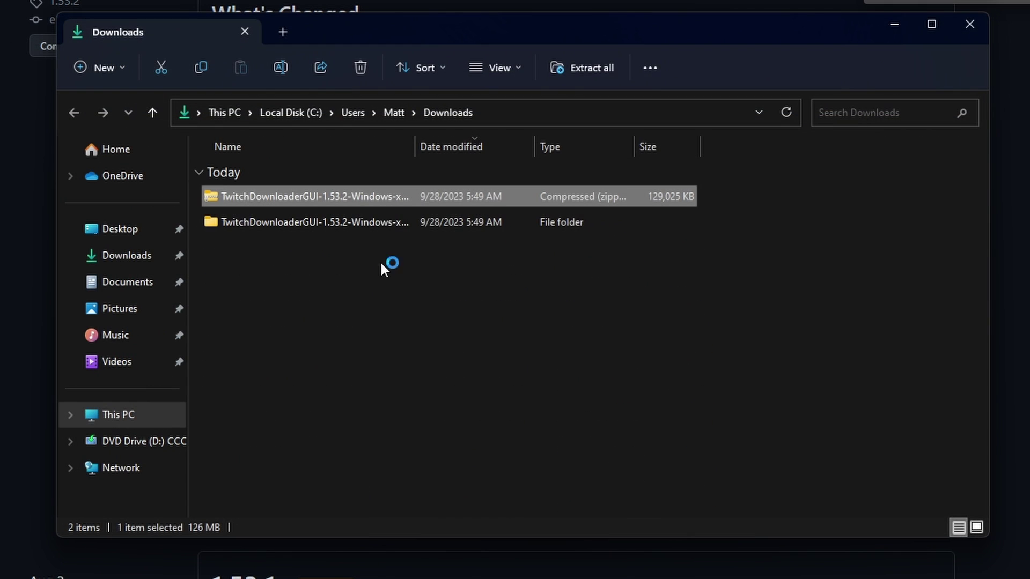
{"action": "left_click", "coordinate": [227, 195]}
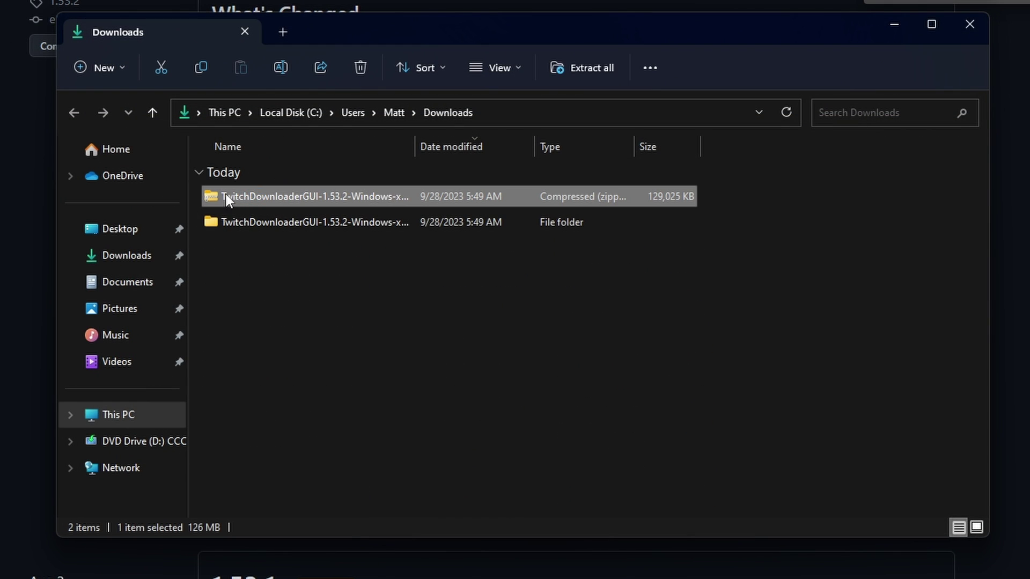
Step: Open the TwitchDownloaderGUI-1.53.2-Windows-x64 folder and scroll through its 15 files
{"action": "left_click", "coordinate": [275, 224]}
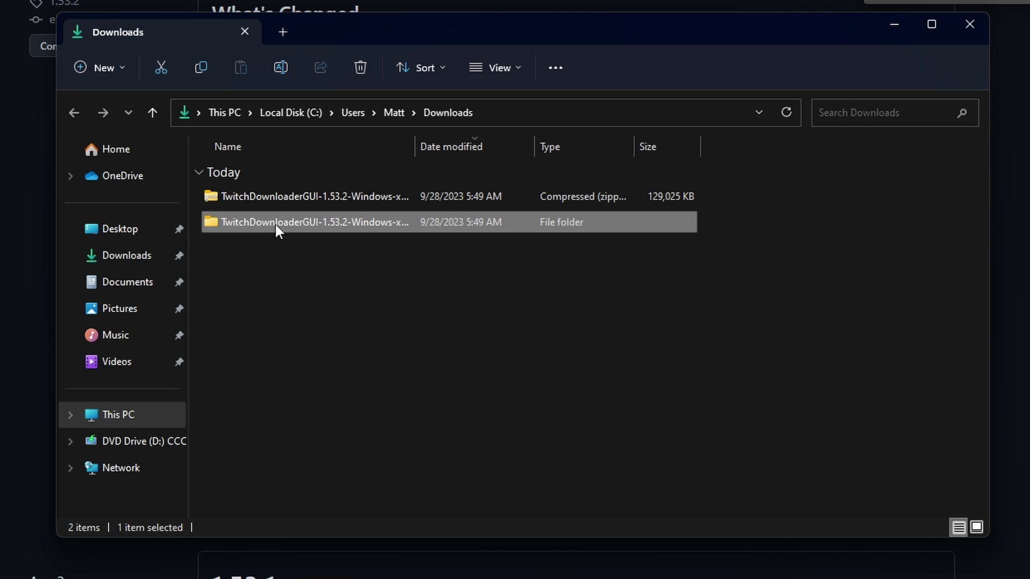
{"action": "double_click", "coordinate": [316, 222]}
{"action": "scroll", "coordinate": [303, 220], "scroll_direction": "down", "scroll_amount": 2}
{"action": "scroll", "coordinate": [308, 240], "scroll_direction": "up", "scroll_amount": 2}
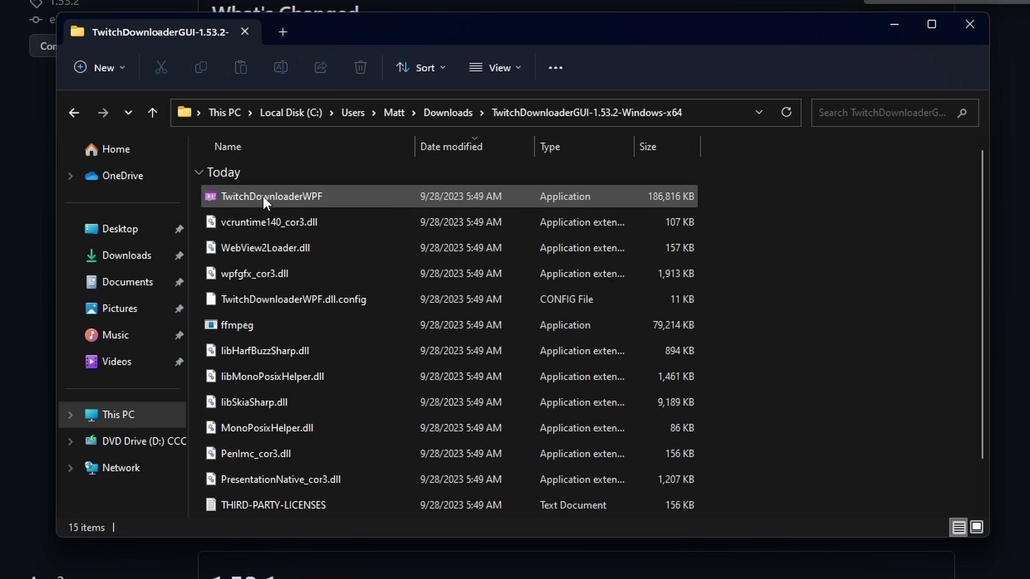
{"action": "scroll", "coordinate": [286, 278], "scroll_direction": "down", "scroll_amount": 2}
{"action": "scroll", "coordinate": [304, 285], "scroll_direction": "up", "scroll_amount": 2}
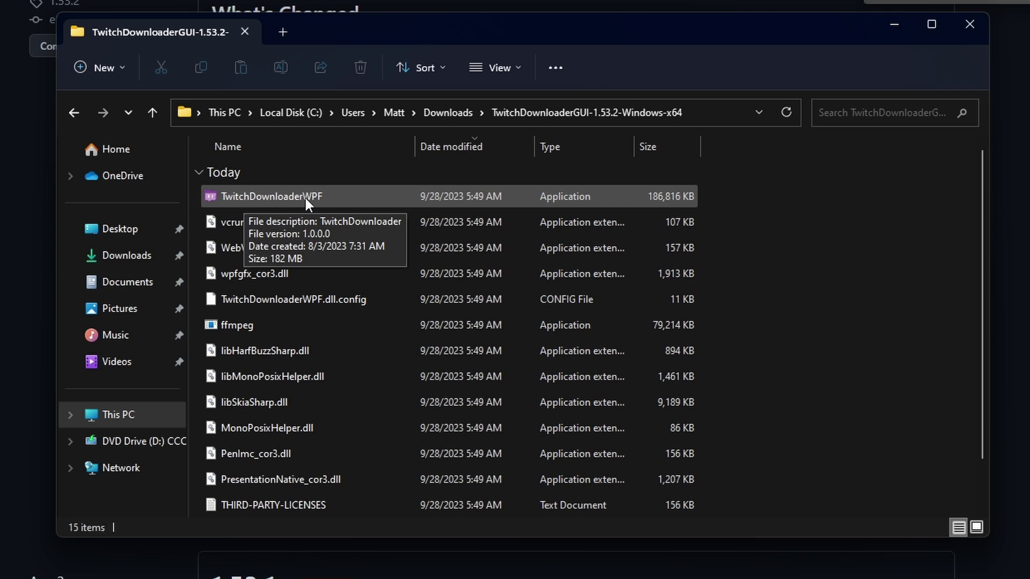
Step: Launch TwitchDownloaderWPF, choosing More info and Run anyway on the SmartScreen warning
{"action": "double_click", "coordinate": [274, 197]}
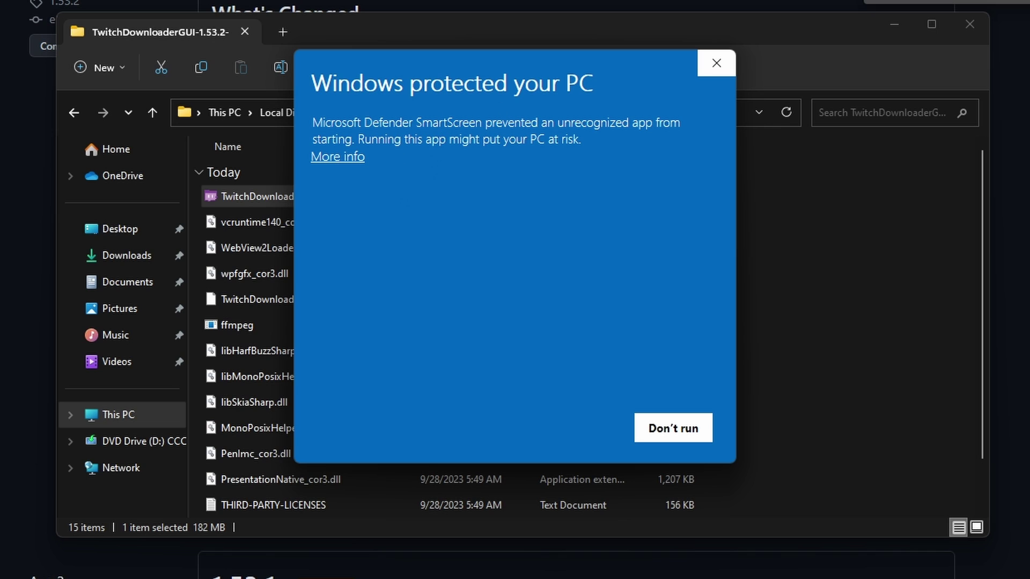
{"action": "left_click", "coordinate": [336, 159]}
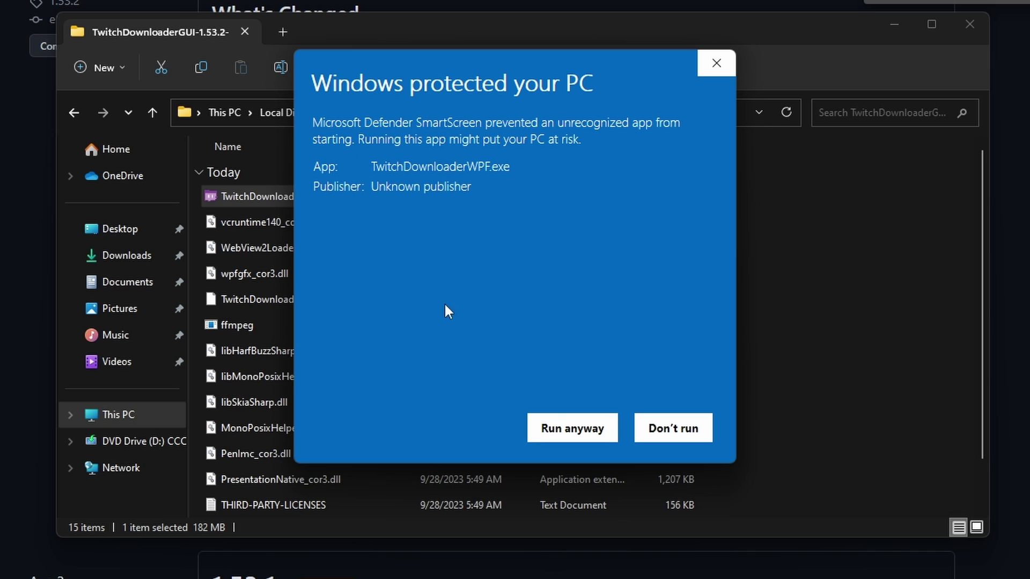
{"action": "left_click", "coordinate": [567, 429]}
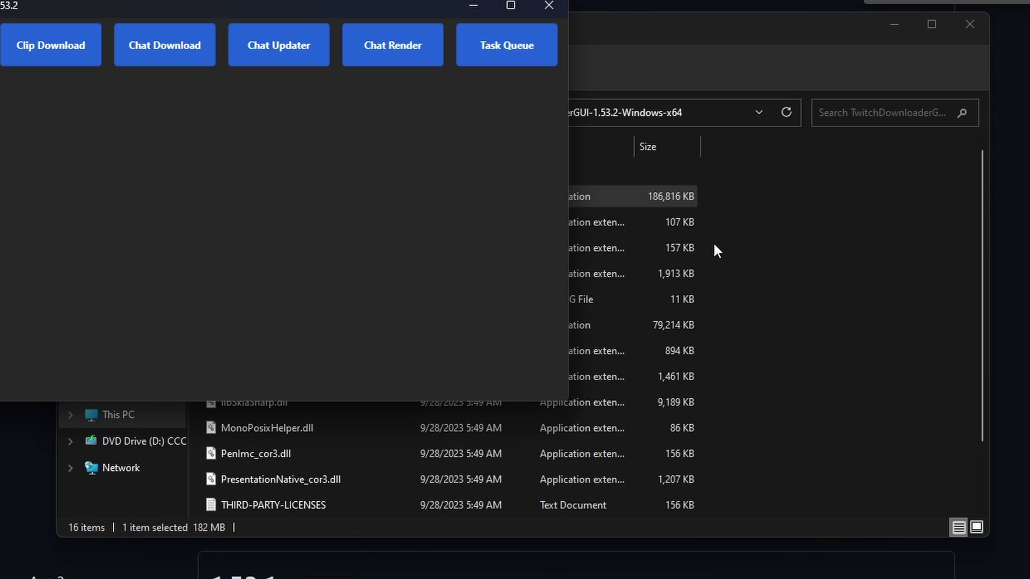
Step: Center the window, browse the Clip, Chat, Updater, Render and Task Queue tabs, then select VOD Download
{"action": "left_click_drag", "start_coordinate": [285, 7], "coordinate": [546, 91]}
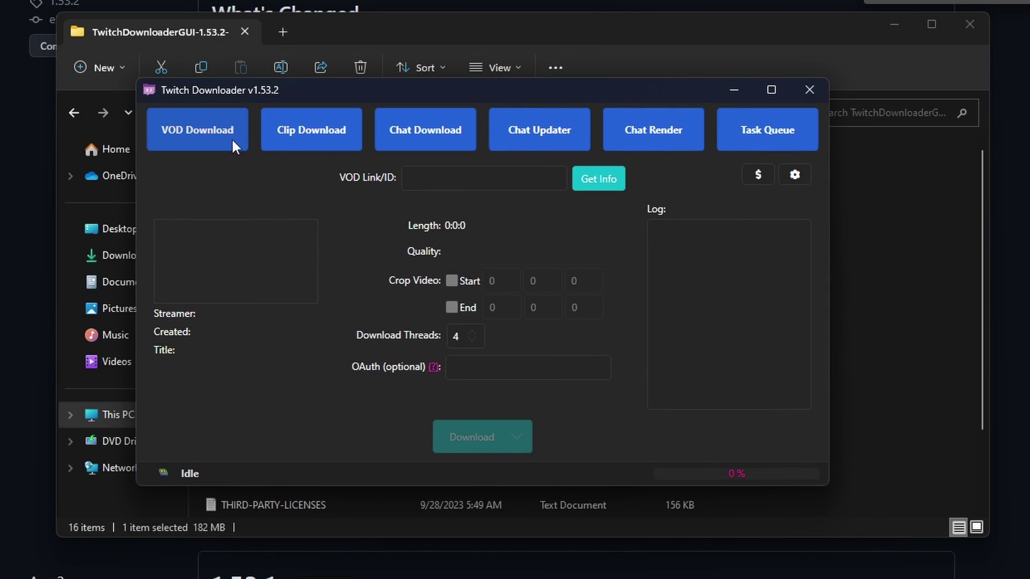
{"action": "left_click", "coordinate": [322, 134]}
{"action": "left_click", "coordinate": [426, 138]}
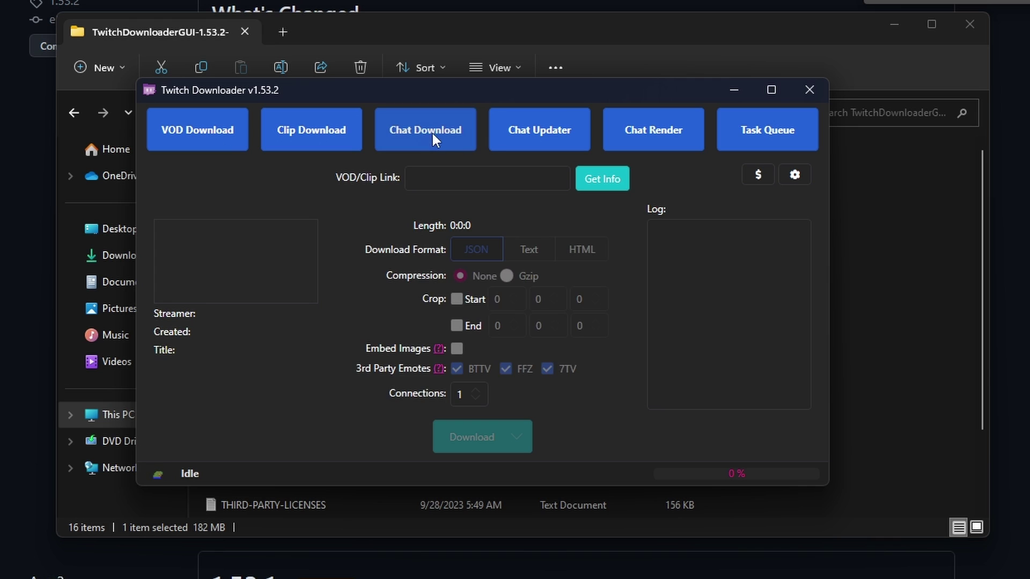
{"action": "left_click", "coordinate": [541, 137]}
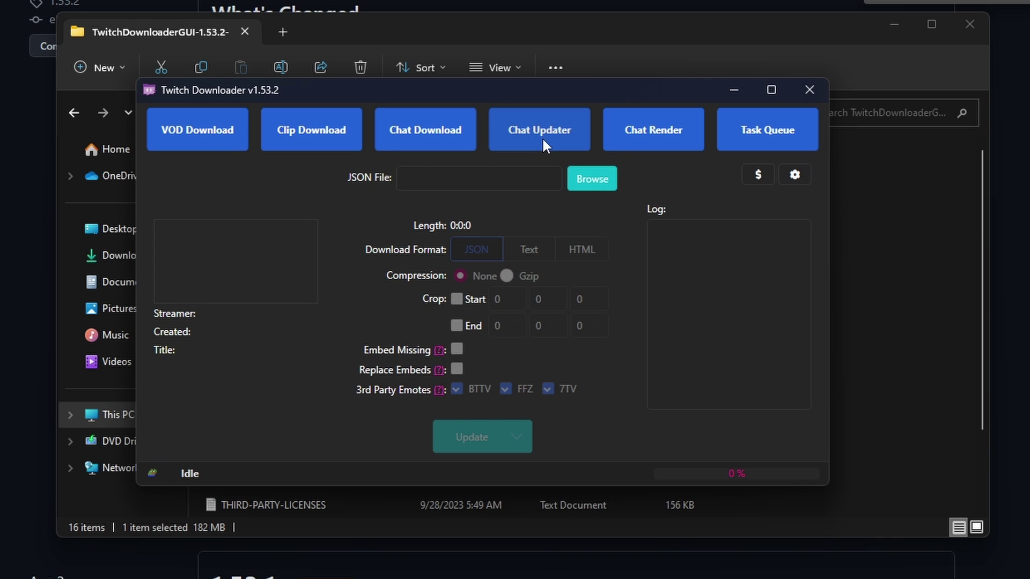
{"action": "left_click", "coordinate": [643, 137]}
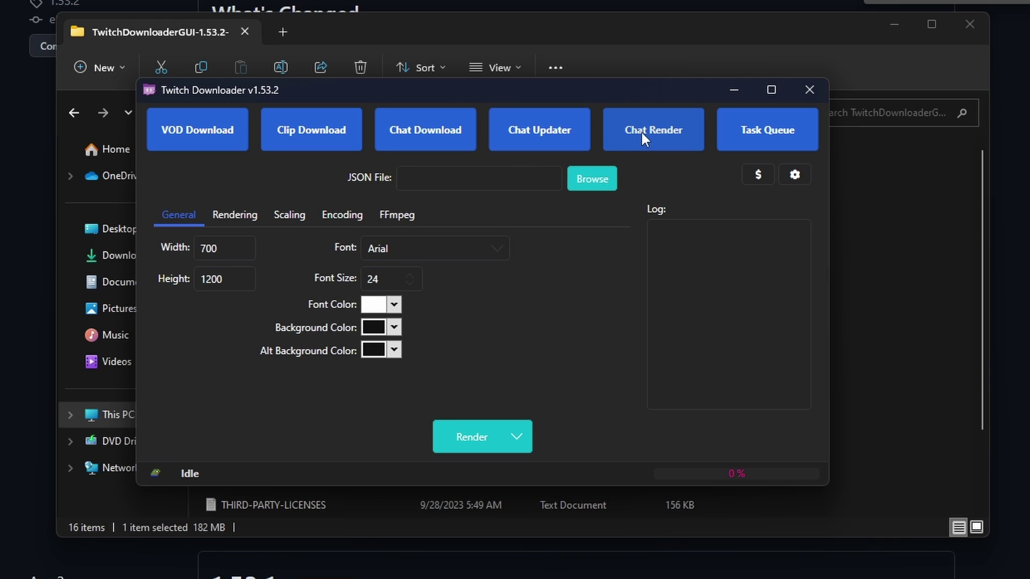
{"action": "left_click", "coordinate": [755, 130]}
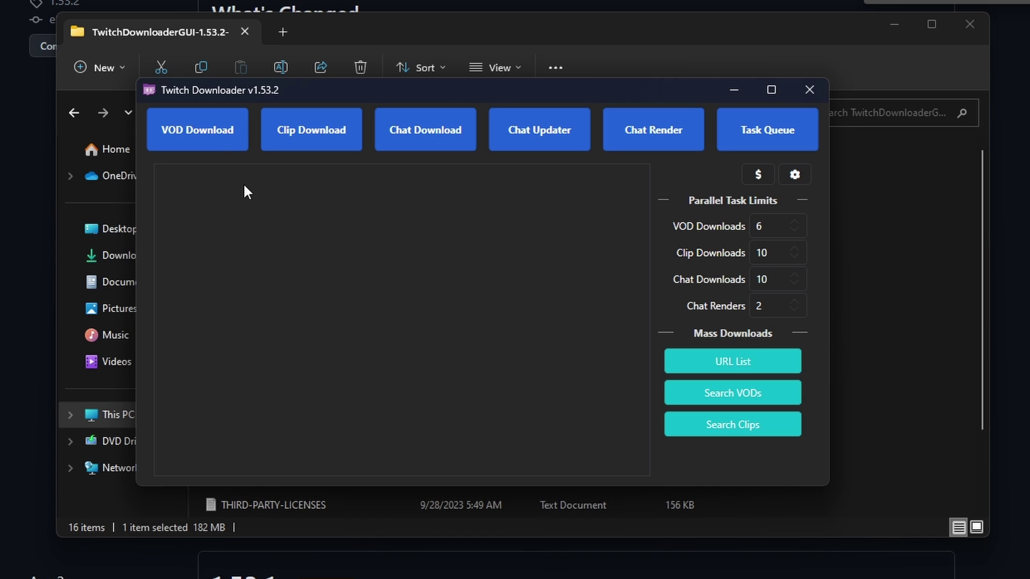
{"action": "left_click", "coordinate": [205, 129]}
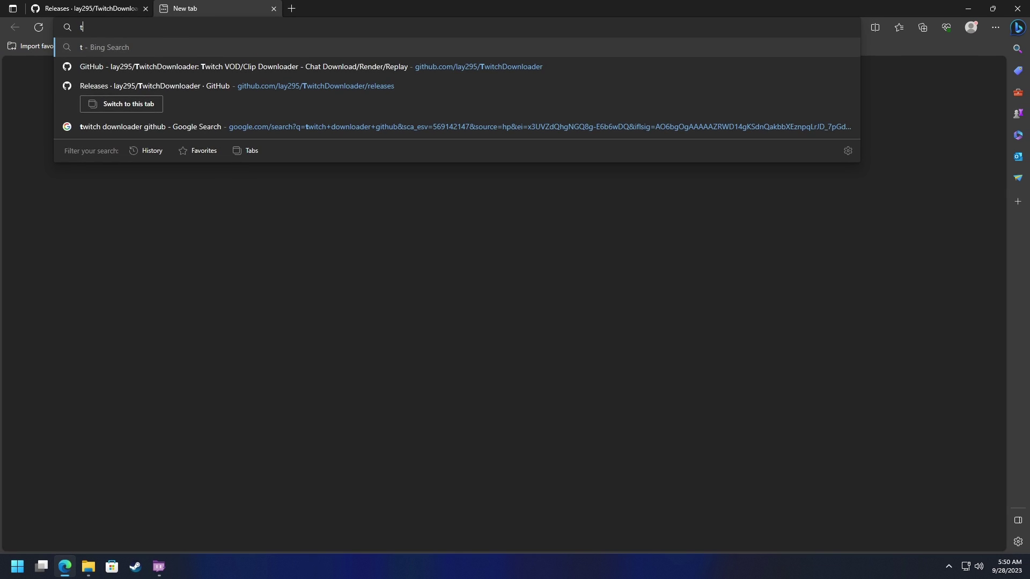
Step: Load twitch.tv/xqc and view the channel's Videos list
{"action": "type", "text": "twitch.t"}
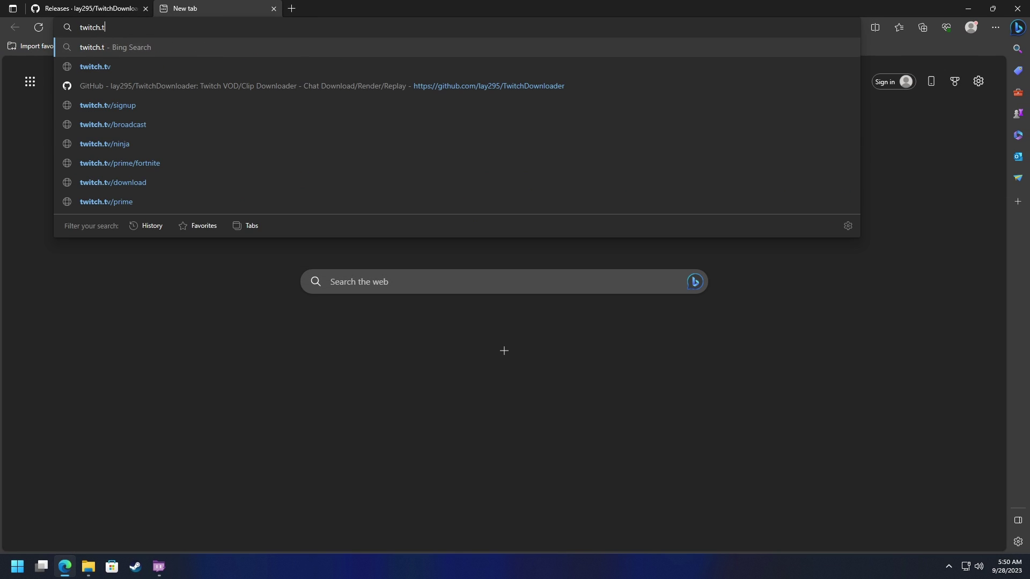
{"action": "type", "text": "v/"}
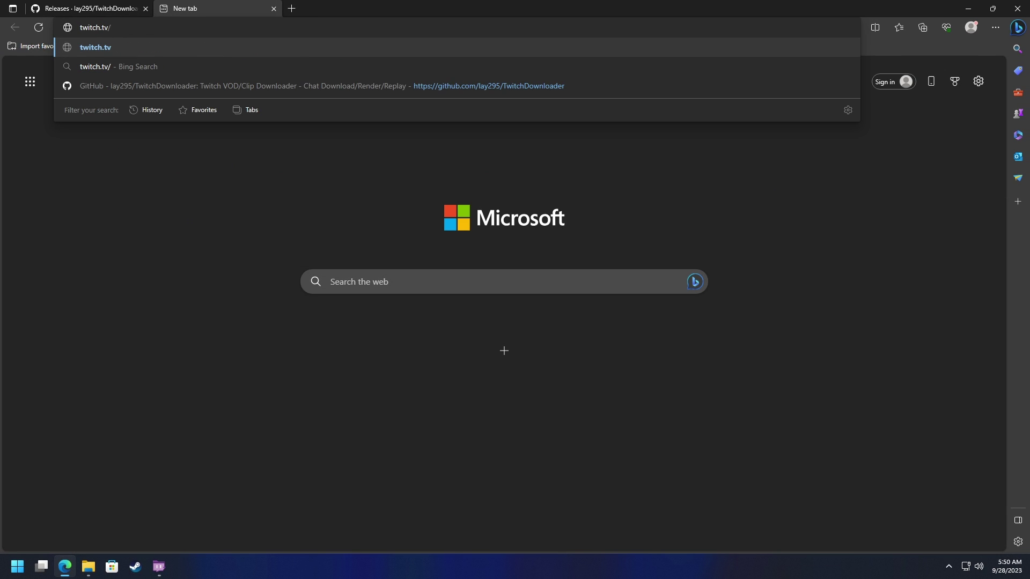
{"action": "type", "text": "xqc"}
{"action": "key", "text": "Return"}
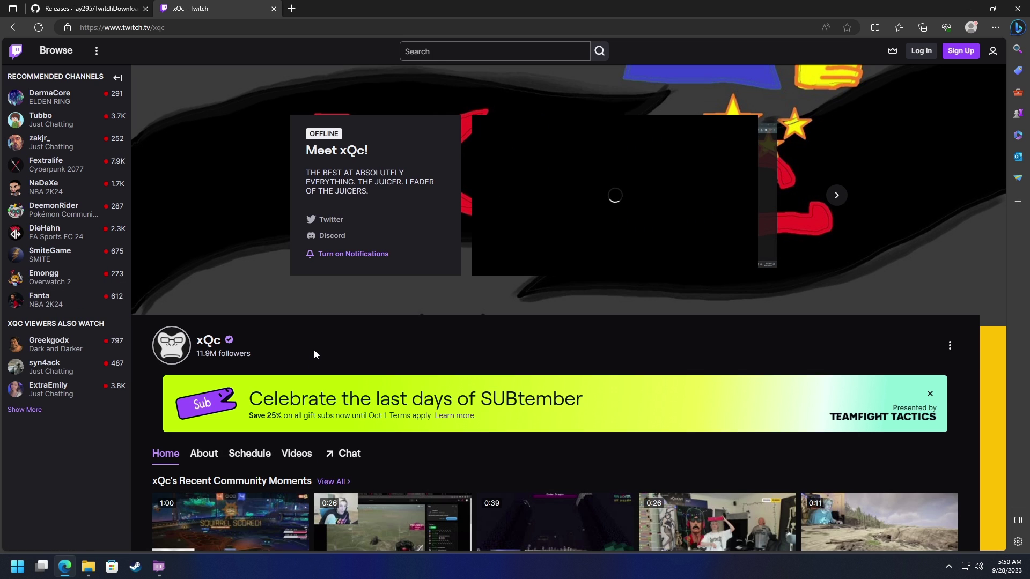
{"action": "scroll", "coordinate": [314, 349], "scroll_direction": "down", "scroll_amount": 3}
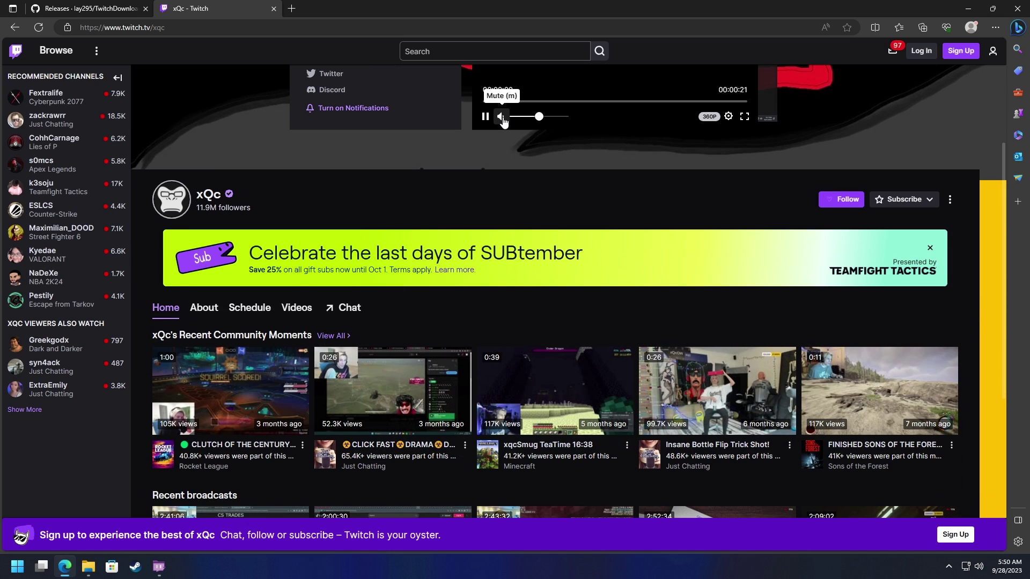
{"action": "left_click", "coordinate": [296, 306]}
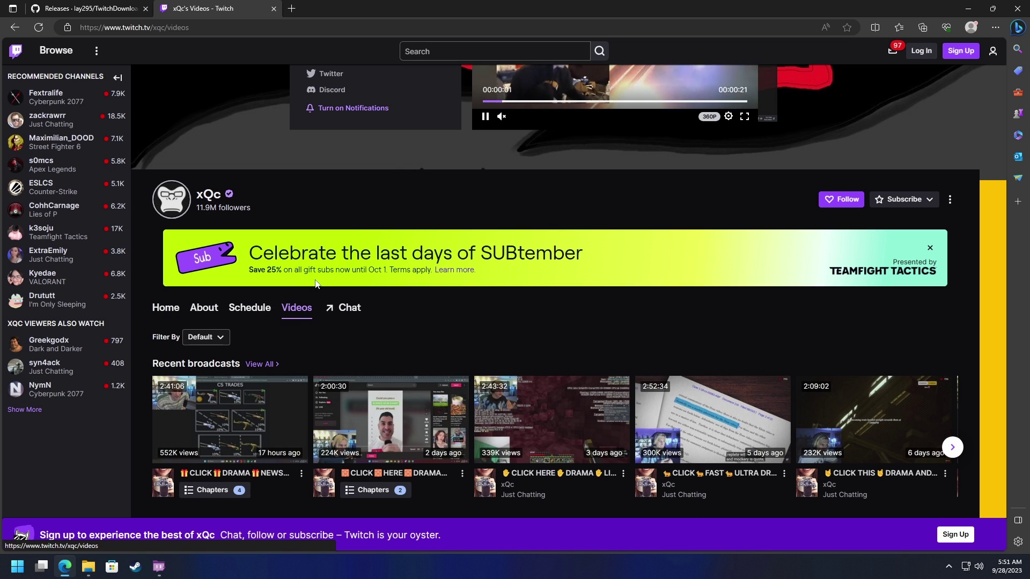
Step: Filter xQc's videos to show only Past Broadcasts
{"action": "scroll", "coordinate": [315, 284], "scroll_direction": "down", "scroll_amount": 1}
{"action": "left_click", "coordinate": [204, 268]}
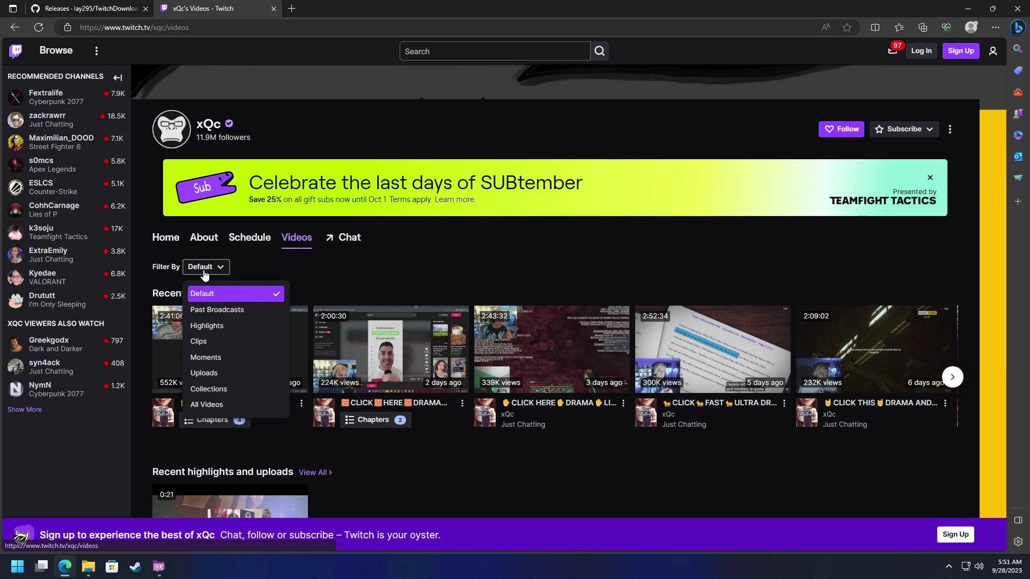
{"action": "left_click", "coordinate": [210, 310]}
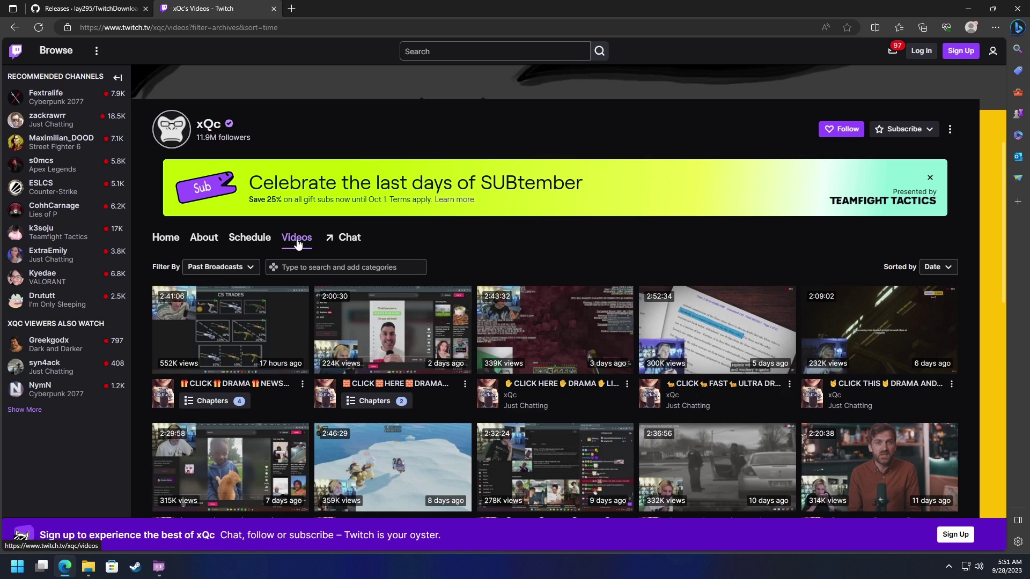
{"action": "scroll", "coordinate": [437, 257], "scroll_direction": "down", "scroll_amount": 1}
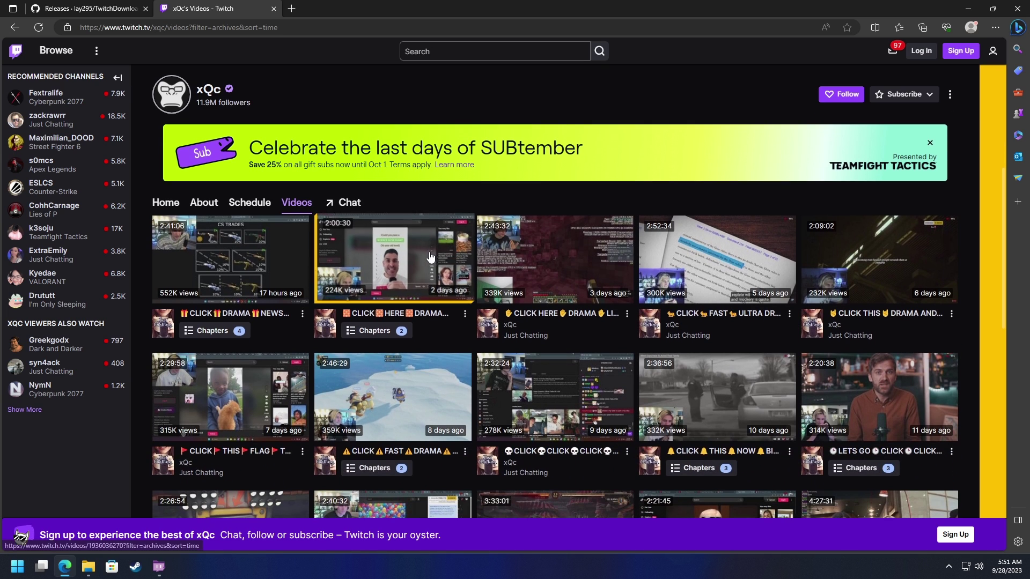
{"action": "scroll", "coordinate": [172, 262], "scroll_direction": "up", "scroll_amount": 1}
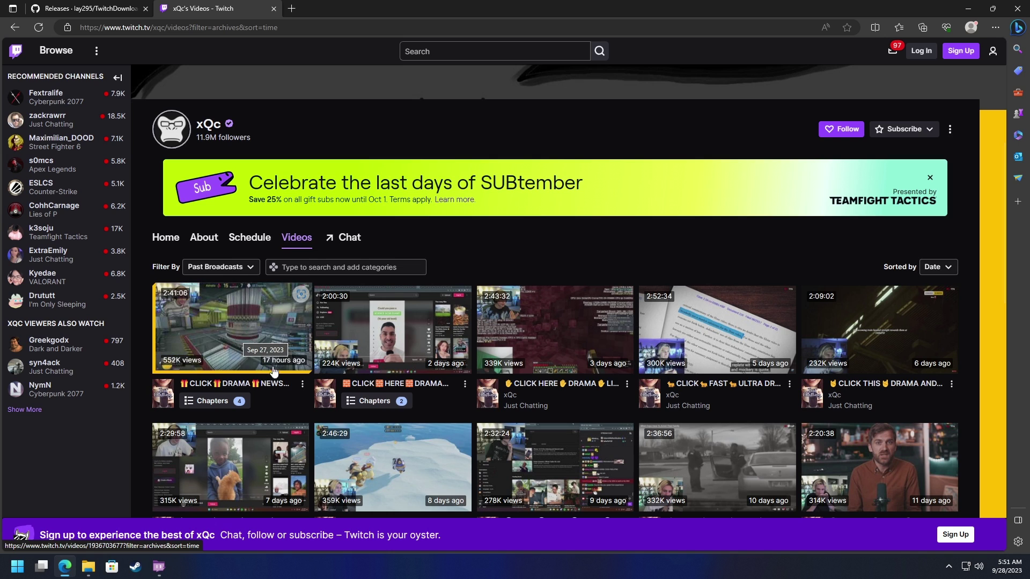
Step: Open xQc's newest 2:41:06 past broadcast and pause playback
{"action": "left_click", "coordinate": [246, 320]}
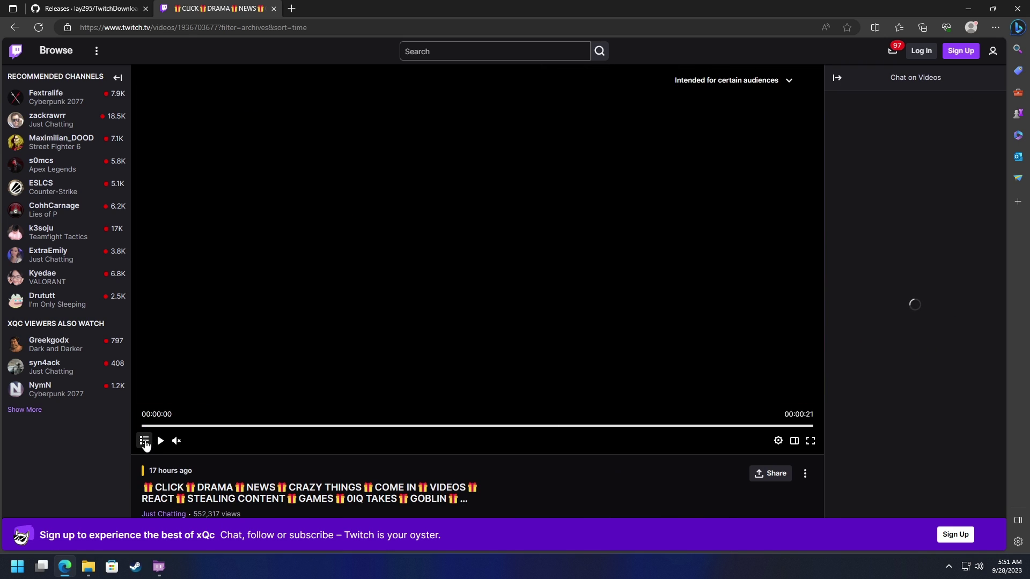
{"action": "left_click", "coordinate": [160, 442]}
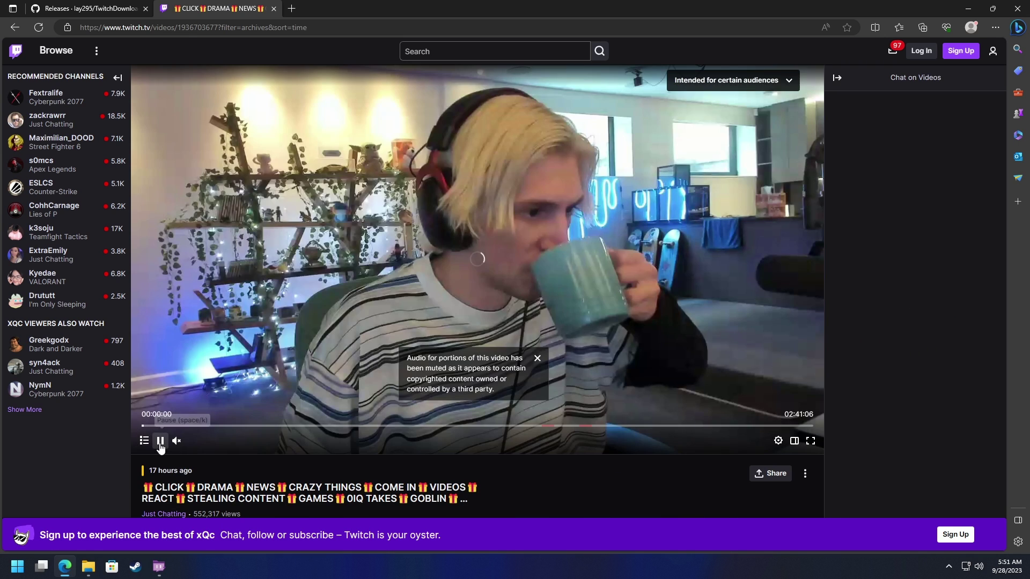
{"action": "left_click", "coordinate": [159, 440]}
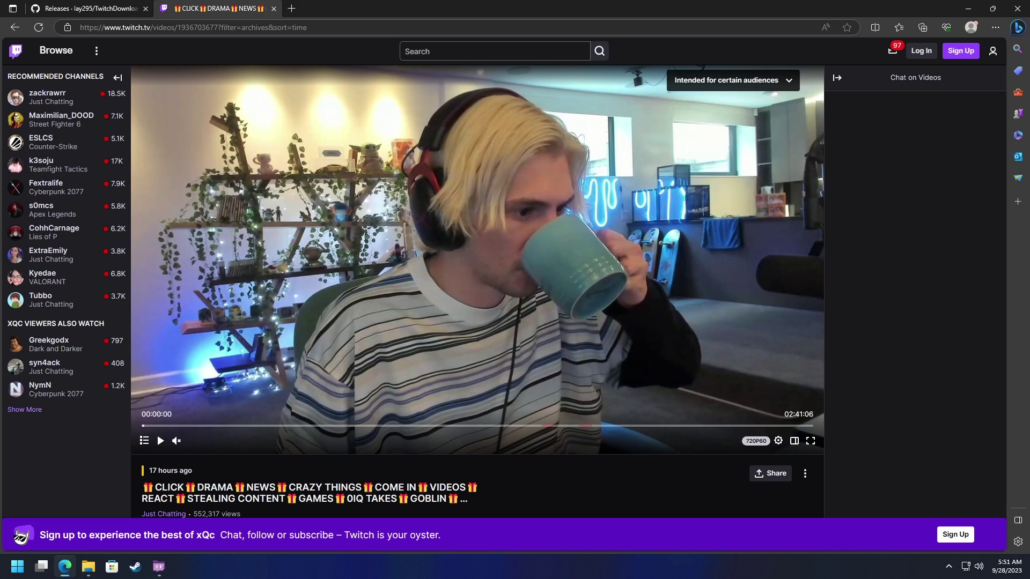
Step: Copy the broadcast's web address and bring Twitch Downloader back to the front
{"action": "left_click", "coordinate": [289, 28]}
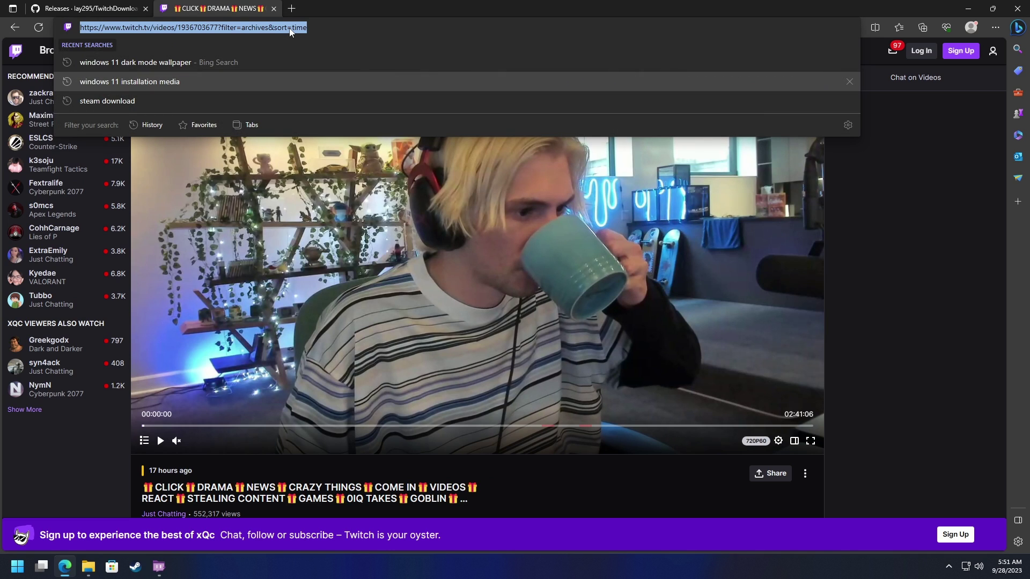
{"action": "right_click", "coordinate": [289, 30]}
{"action": "left_click", "coordinate": [323, 149]}
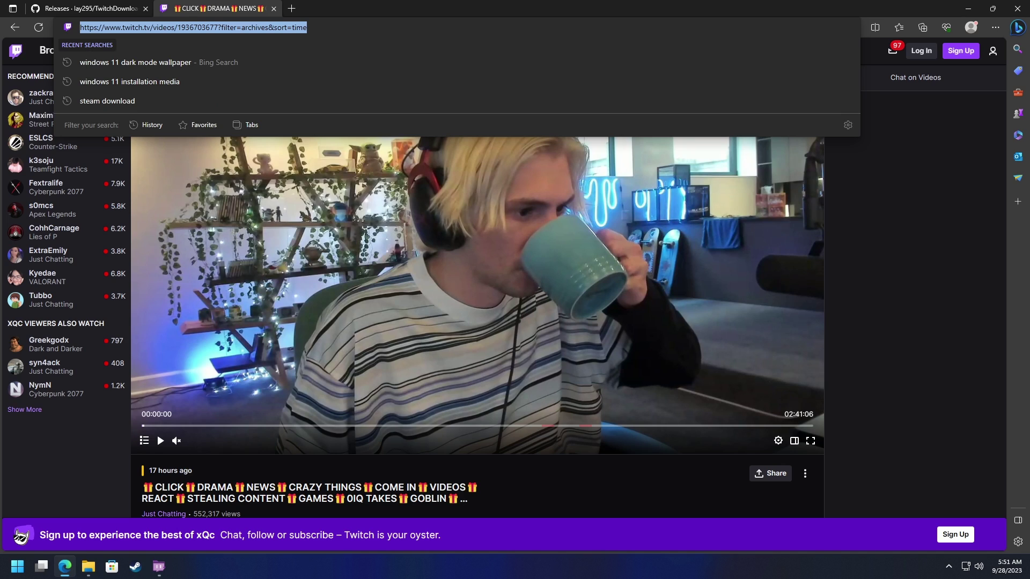
{"action": "left_click", "coordinate": [307, 27]}
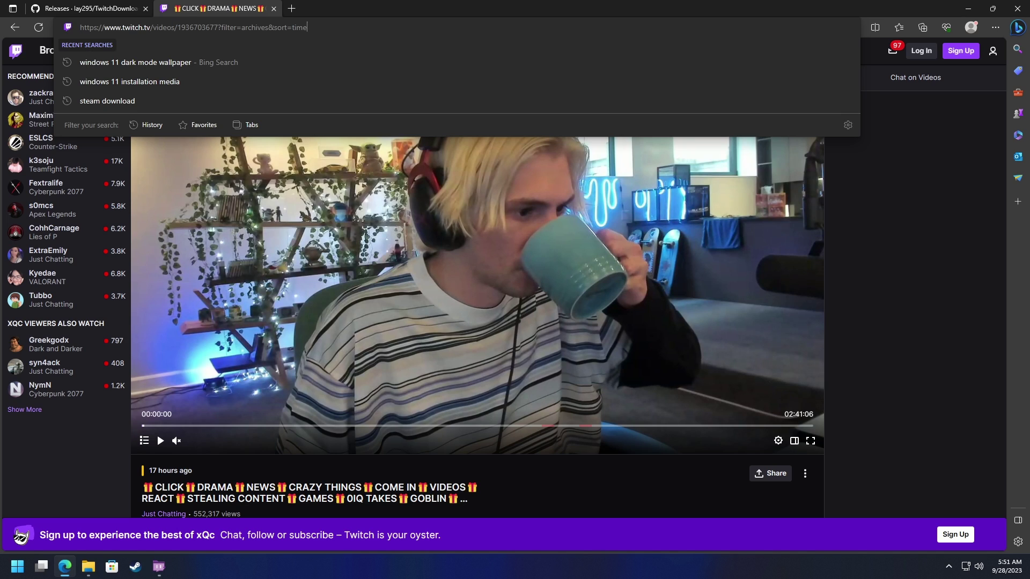
{"action": "key", "text": "ctrl+a"}
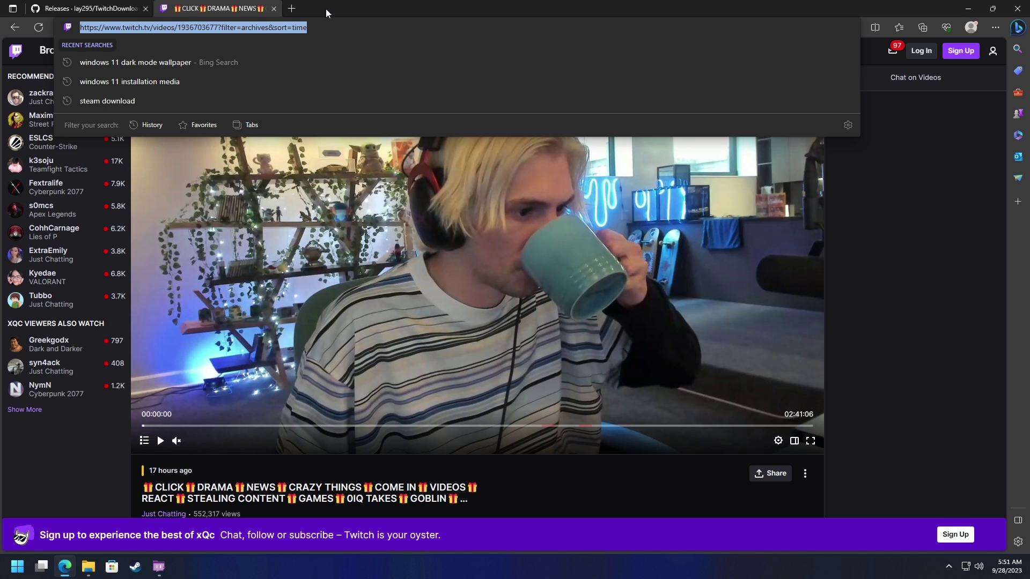
{"action": "left_click", "coordinate": [158, 567]}
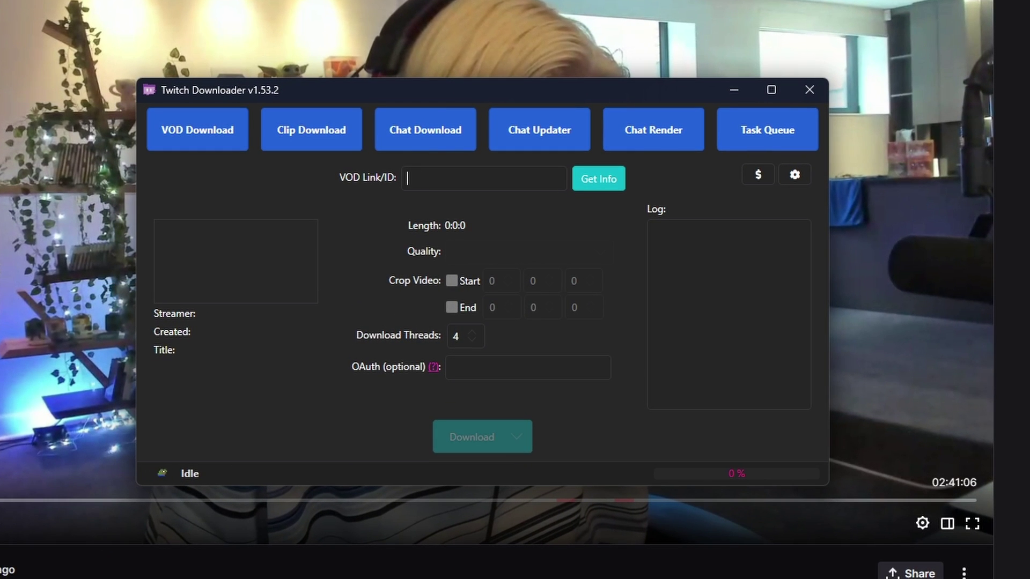
Step: Paste the VOD link and load xQc's 02:41:06 broadcast info at 1080p60, 9.5GiB
{"action": "key", "text": "ctrl+v"}
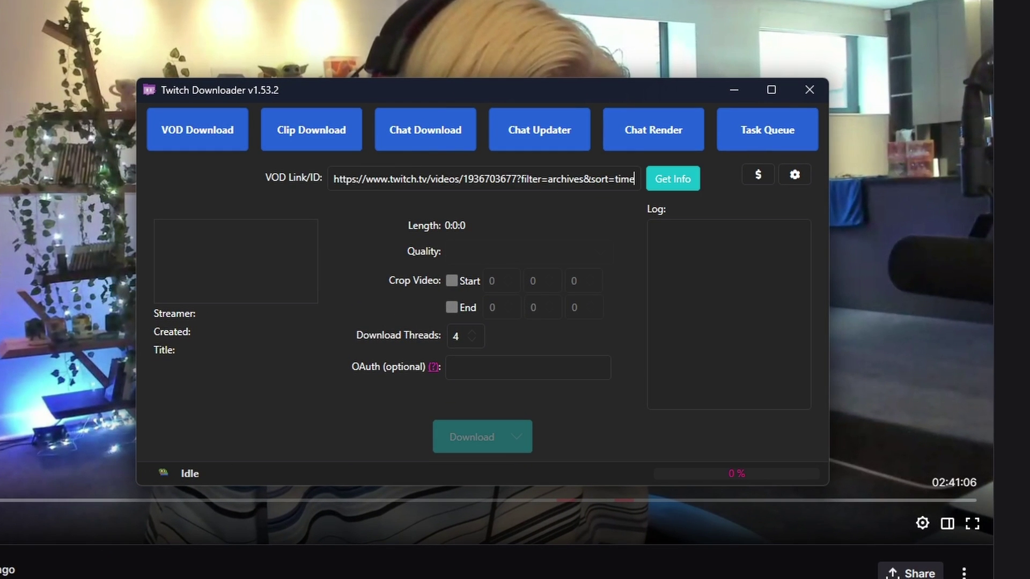
{"action": "left_click", "coordinate": [674, 182]}
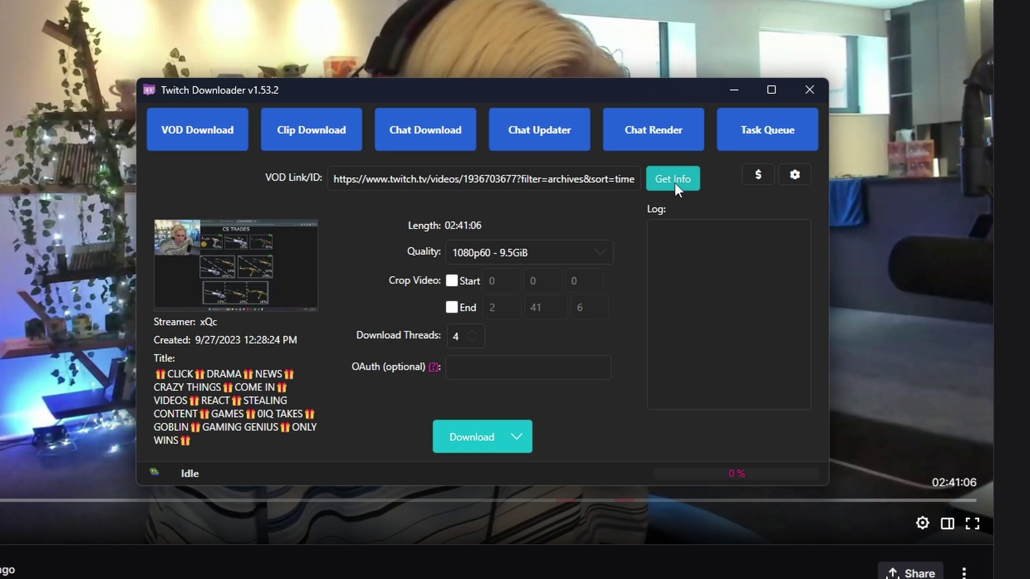